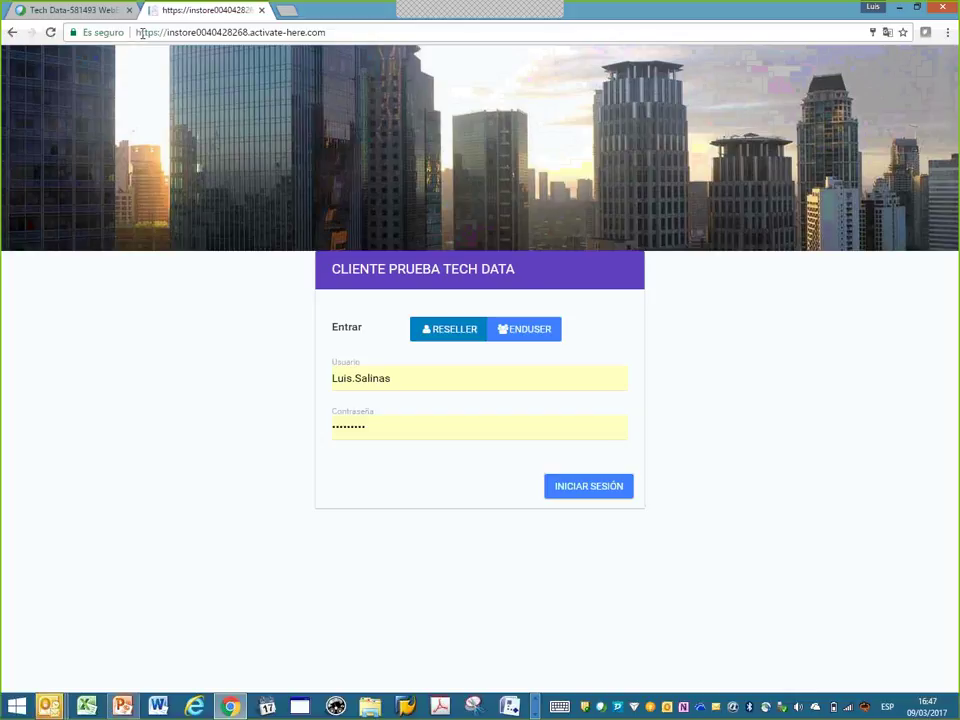
# - Select the portal's web address, then sign in to the reseller store home
pyautogui.moveTo(141, 32); pyautogui.dragTo(339, 28)
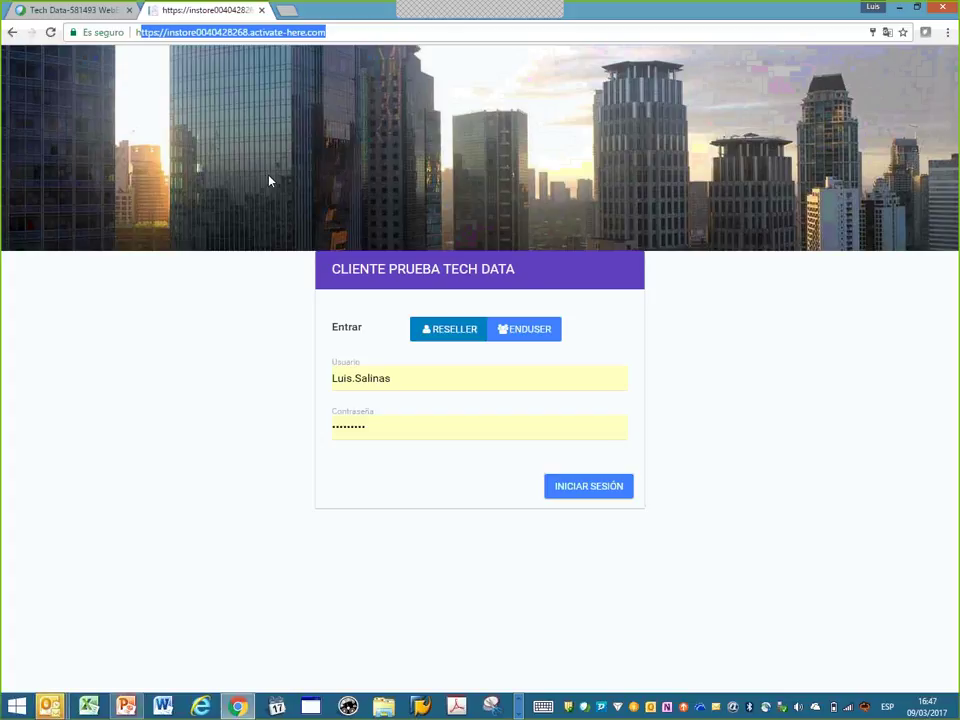
pyautogui.click(573, 489)
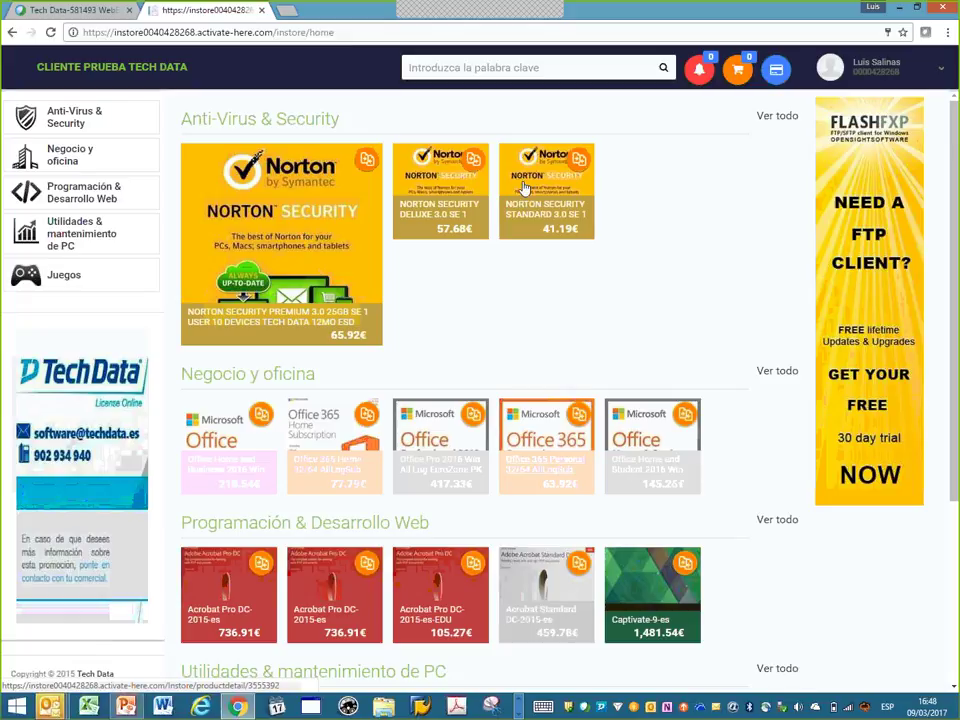
# - Scroll through the home page category product rows, then open the account menu under the user name
pyautogui.scroll(-3, 417, 237)
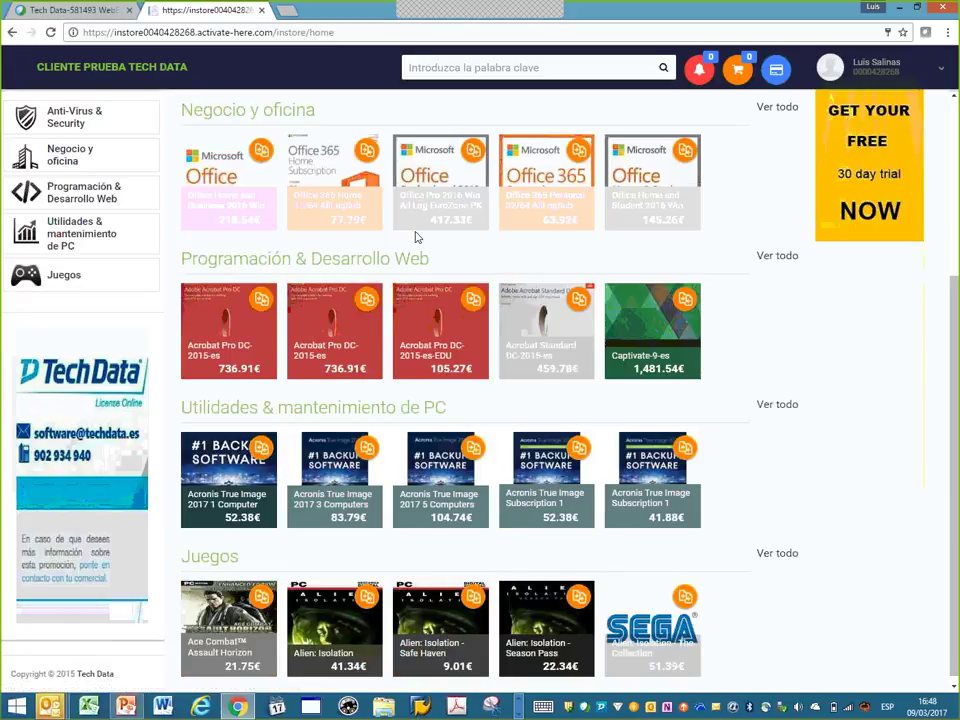
pyautogui.scroll(2, 417, 237)
pyautogui.scroll(-2, 850, 356)
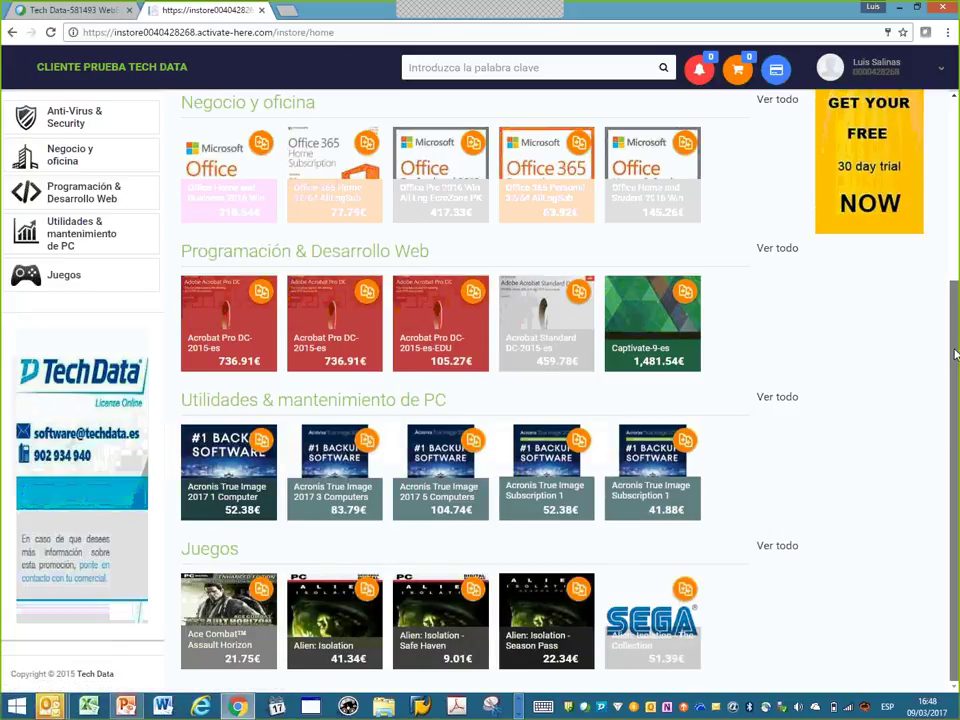
pyautogui.moveTo(955, 347); pyautogui.dragTo(955, 167)
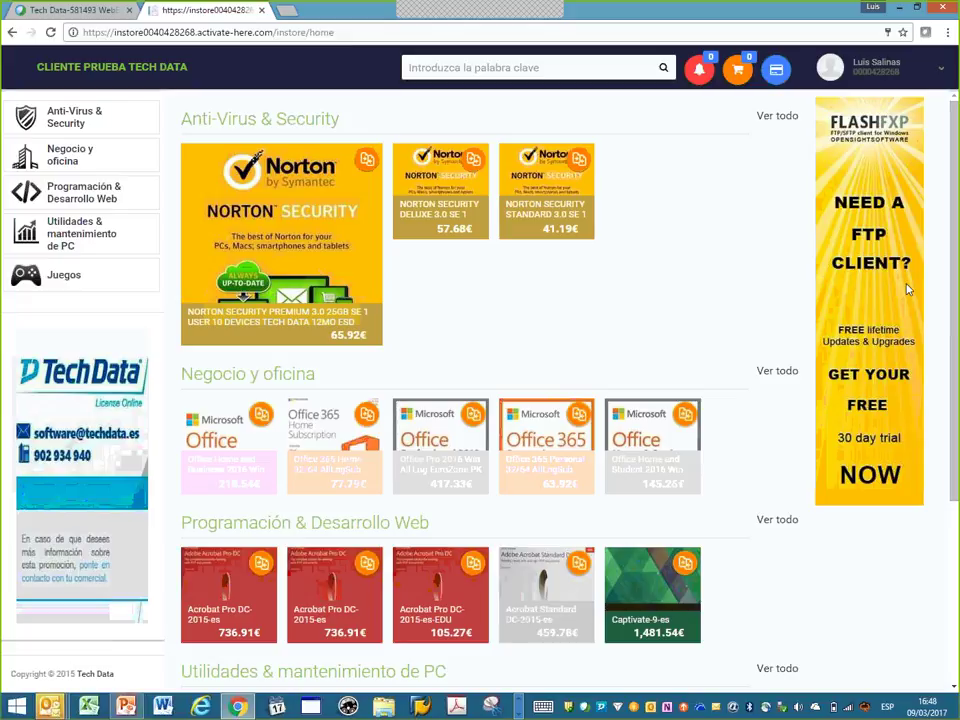
pyautogui.scroll(-3, 944, 175)
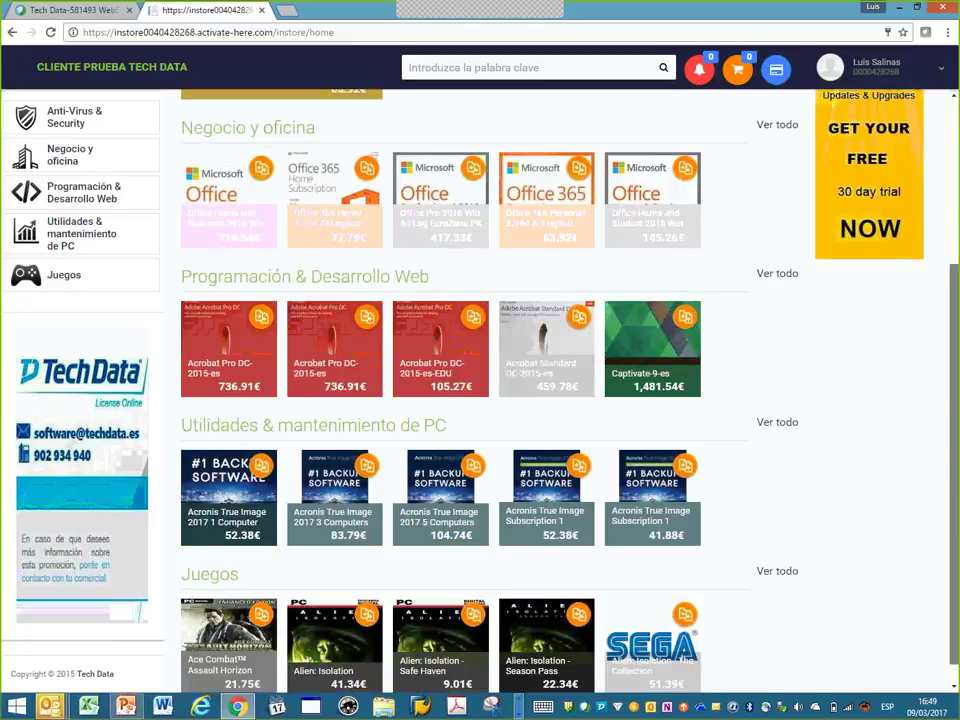
pyautogui.scroll(3, 480, 390)
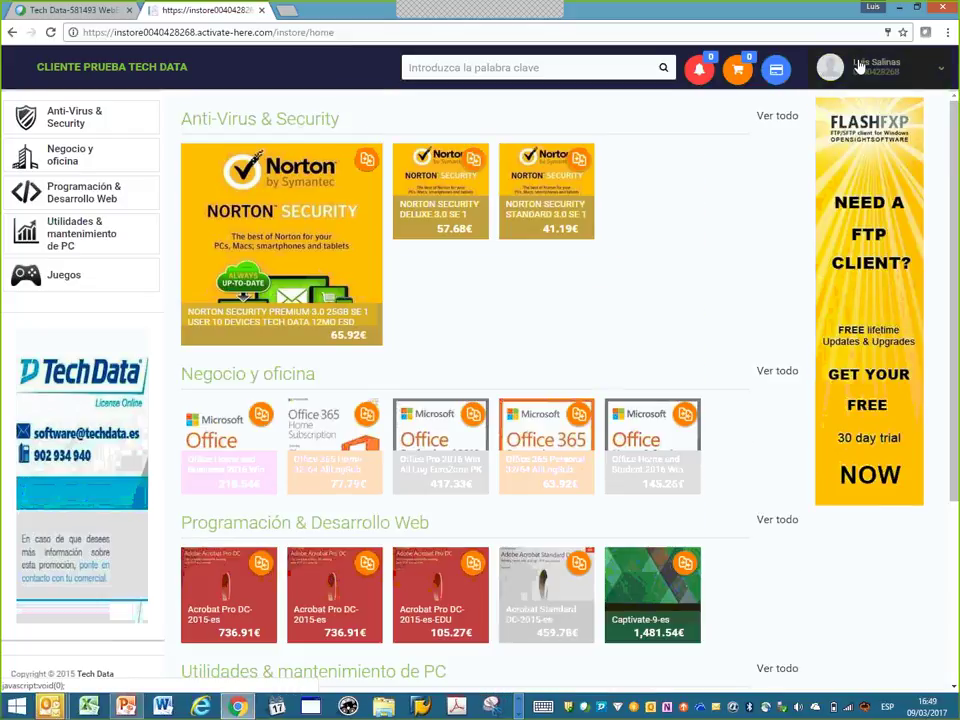
pyautogui.click(870, 67)
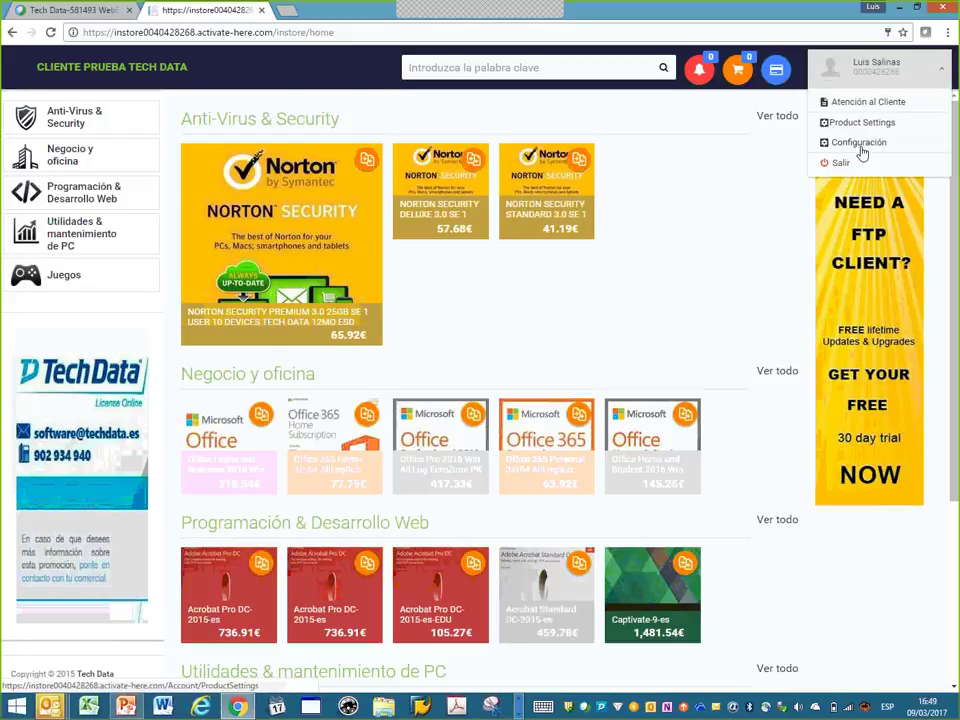
# - On Configuración, preview Tema por defecto and Tema 2, then save Tema 1 as the theme
pyautogui.click(860, 145)
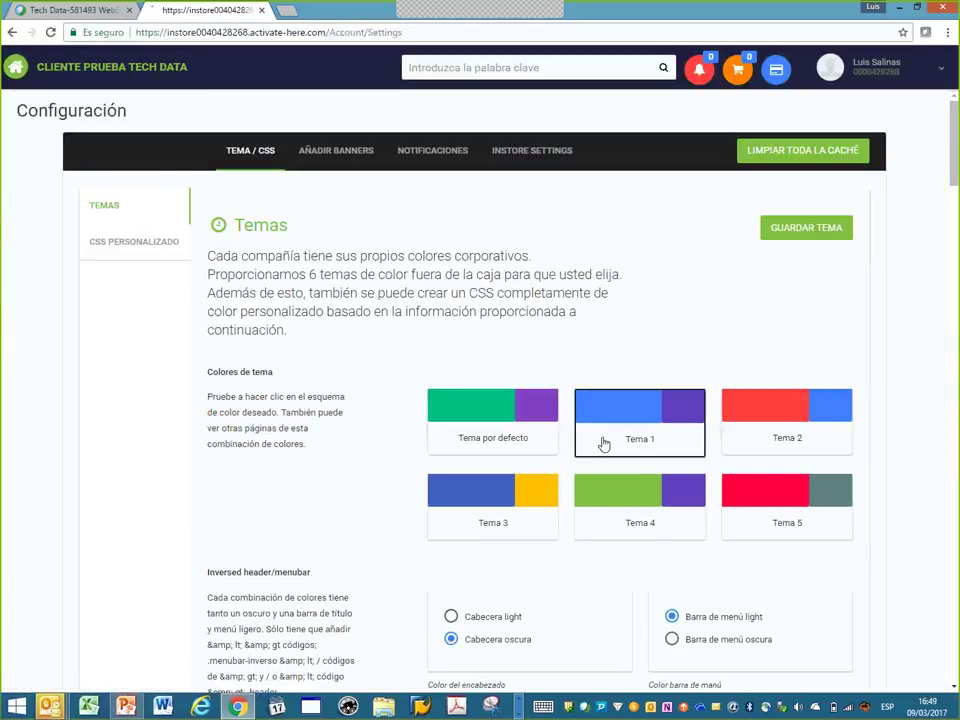
pyautogui.click(460, 437)
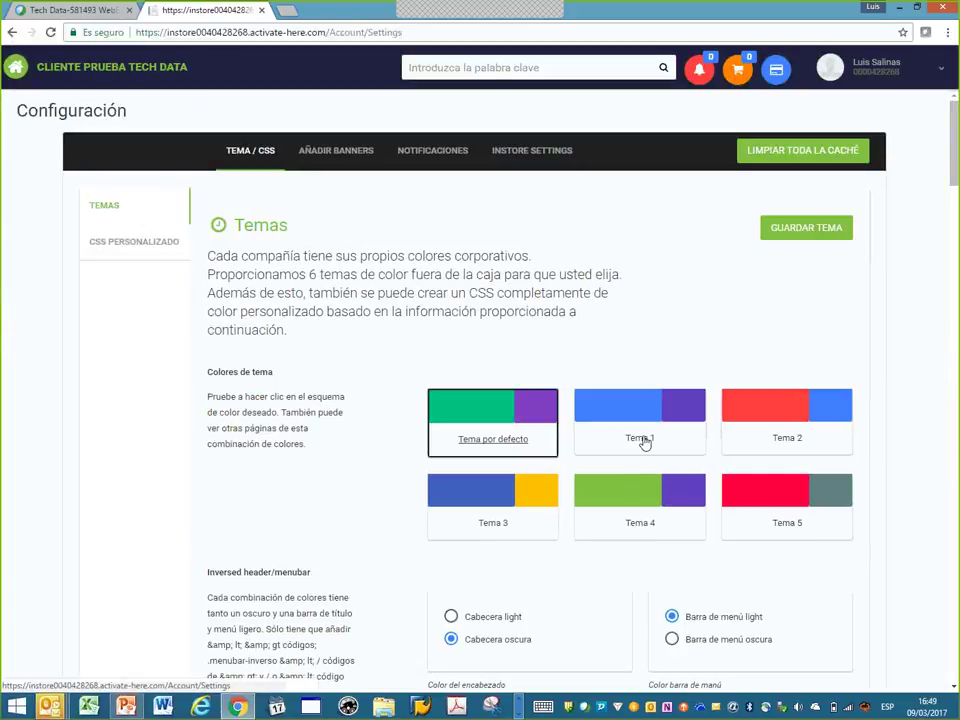
pyautogui.click(643, 439)
pyautogui.click(815, 442)
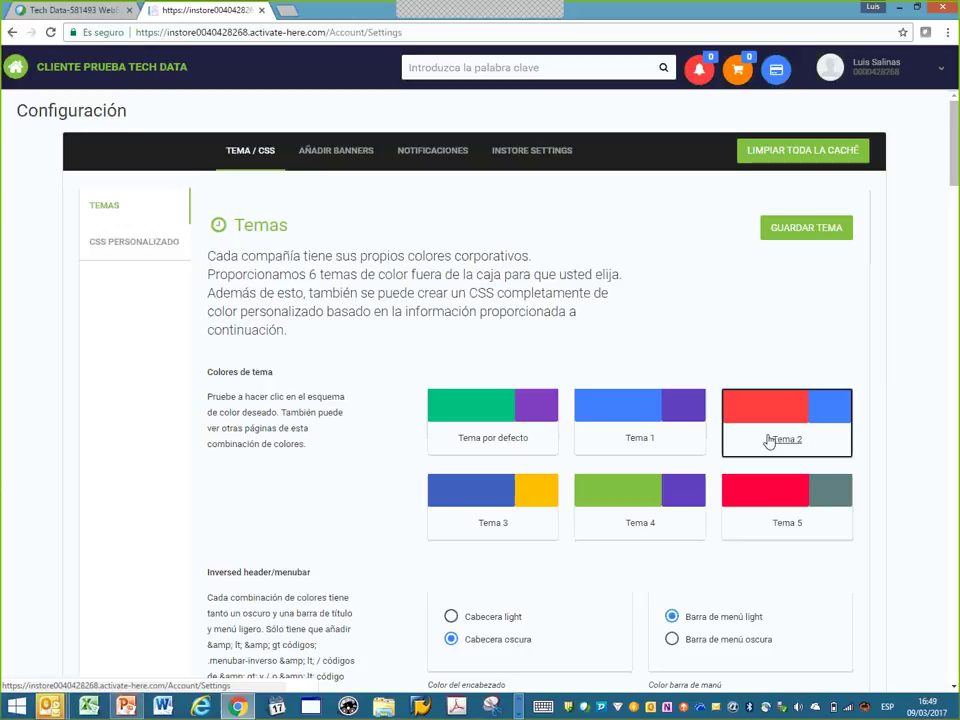
pyautogui.click(658, 430)
pyautogui.click(786, 232)
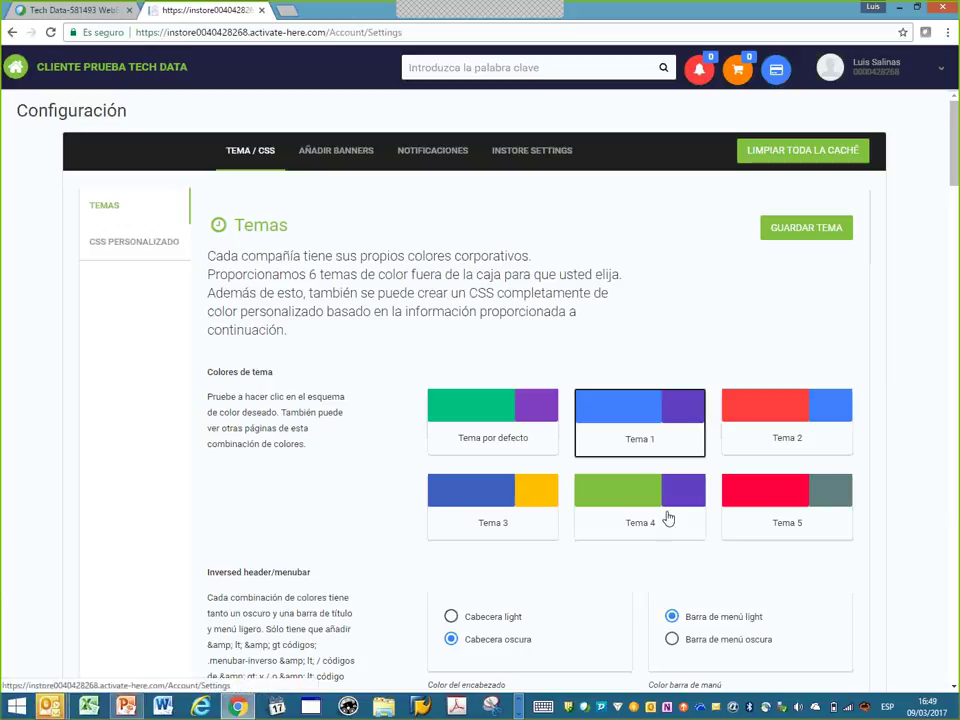
pyautogui.scroll(-3, 600, 553)
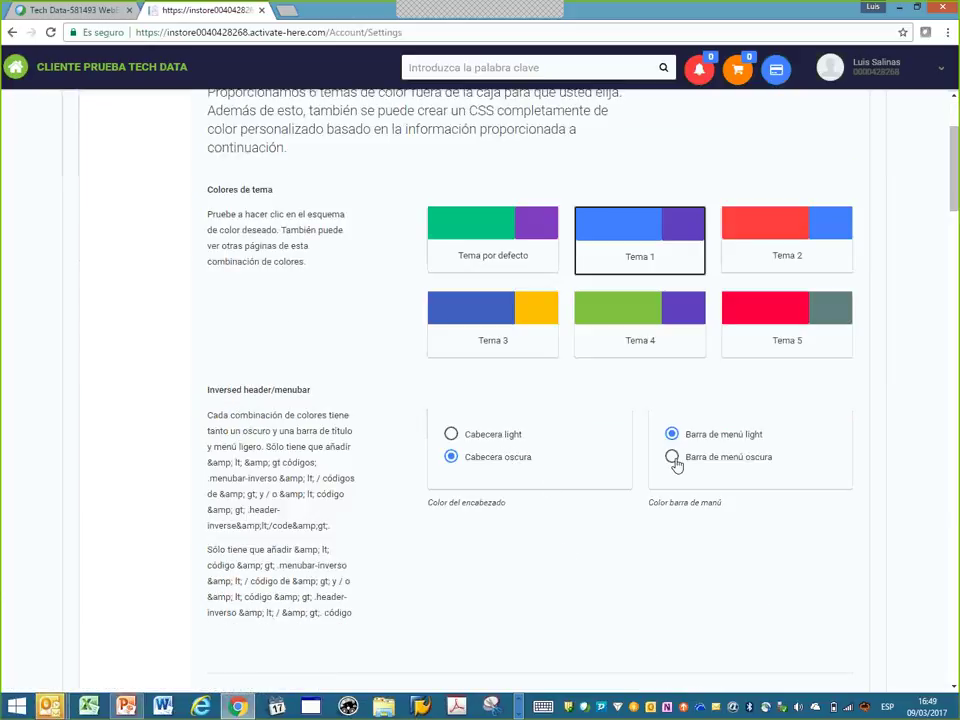
pyautogui.scroll(-9, 676, 462)
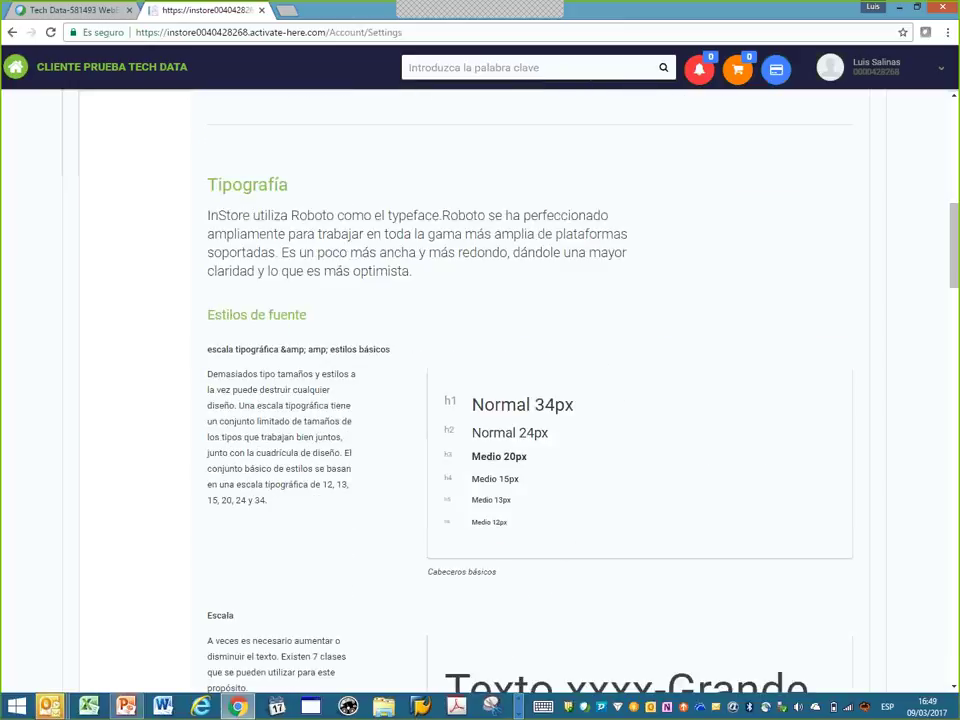
pyautogui.scroll(10, 677, 465)
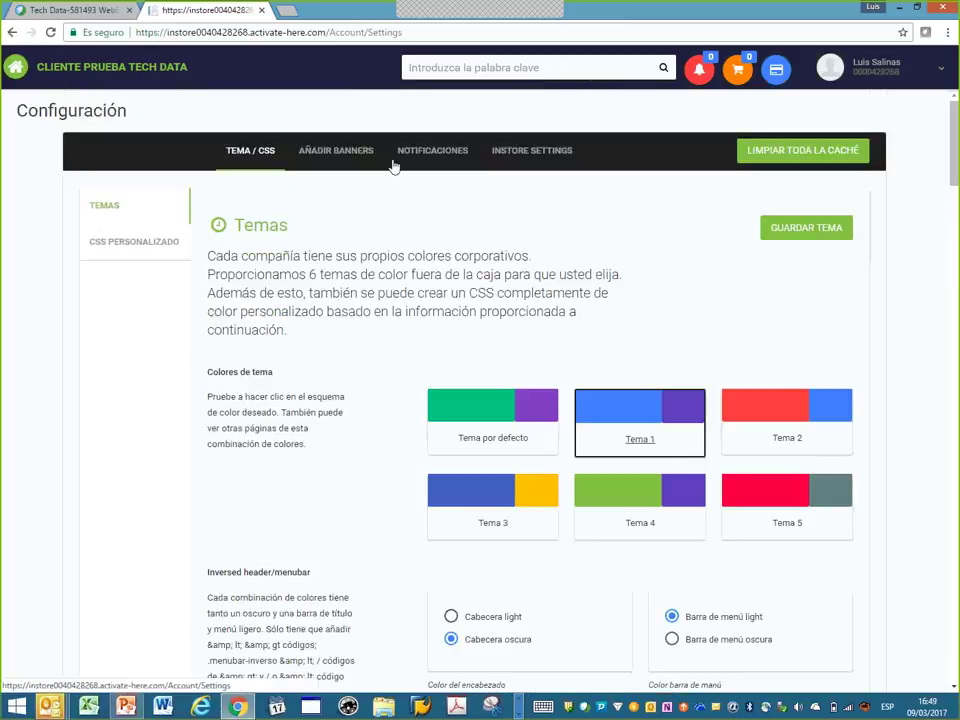
# - Review the logo, main, right and left banner settings, then show the empty Notificaciones list
pyautogui.click(337, 152)
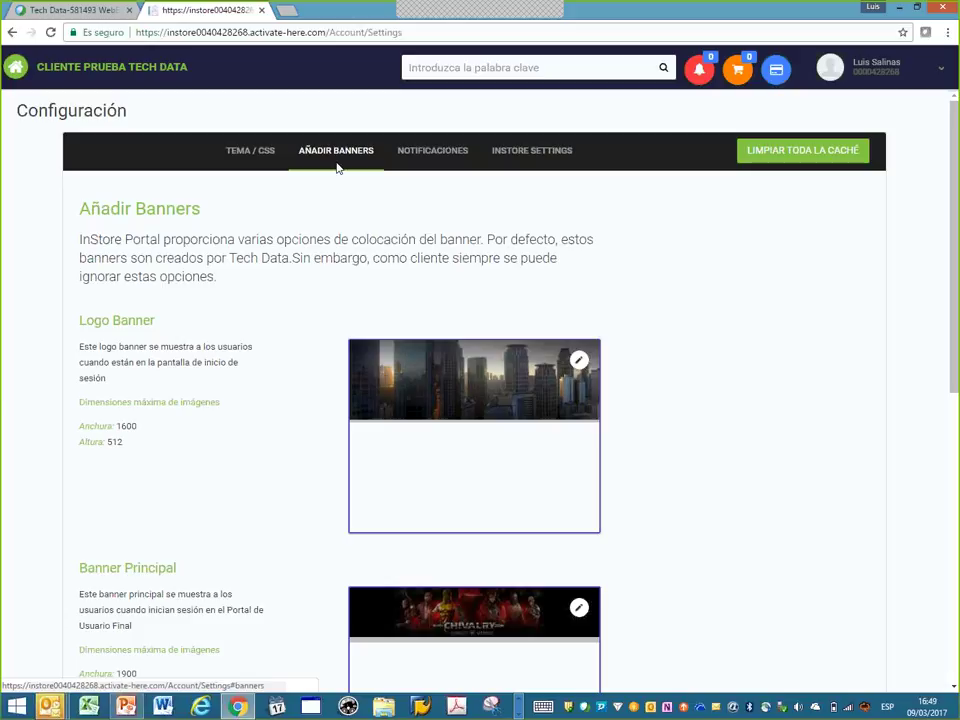
pyautogui.scroll(-3, 422, 390)
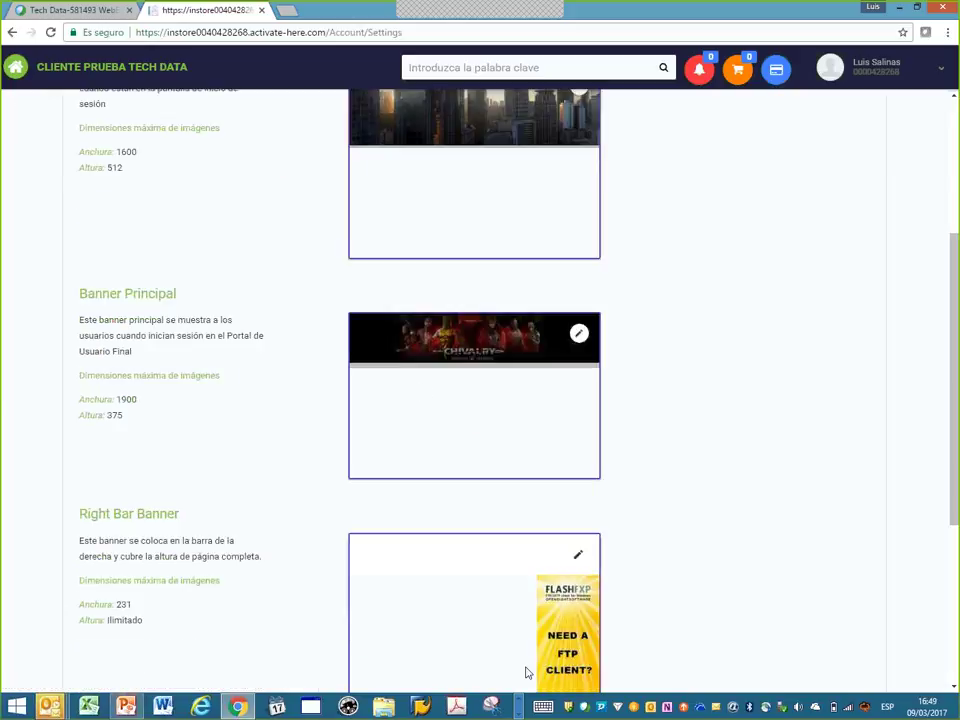
pyautogui.scroll(-3, 540, 610)
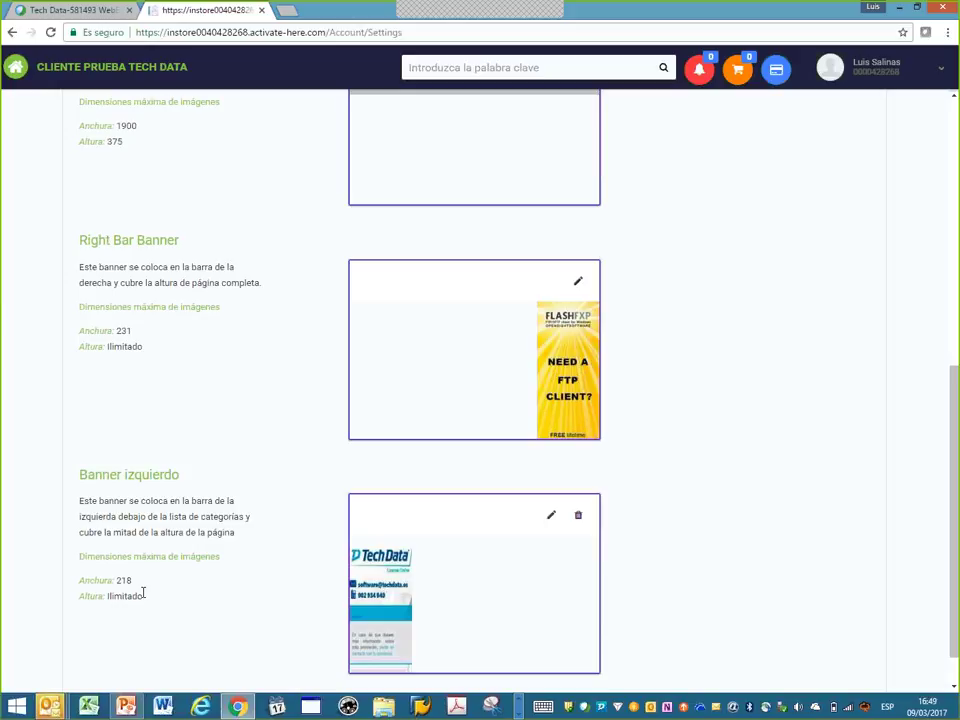
pyautogui.scroll(4, 393, 555)
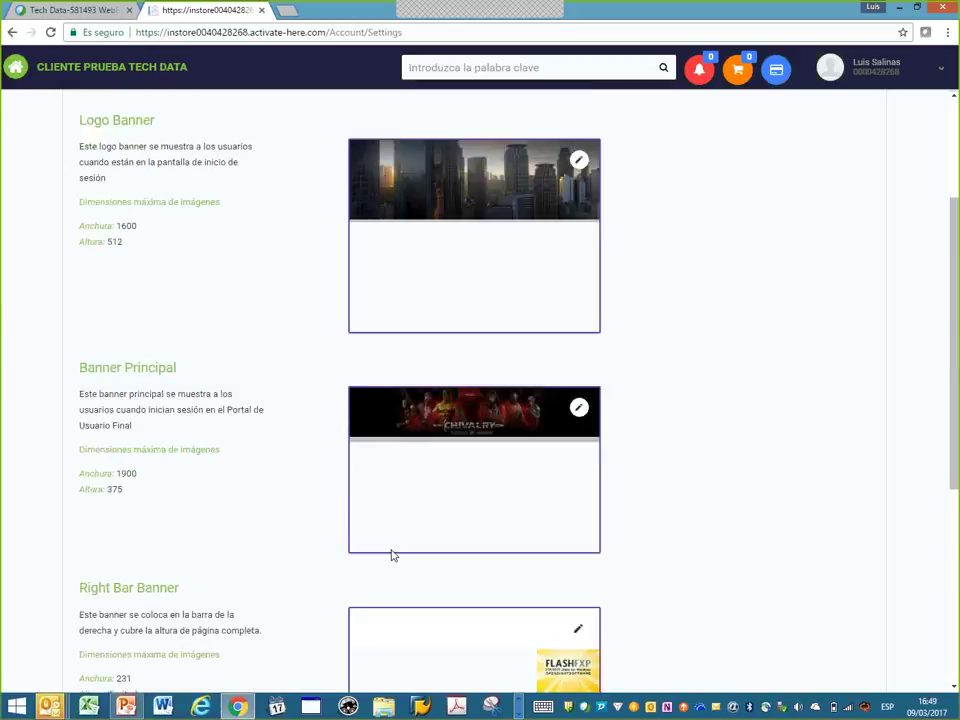
pyautogui.scroll(2, 393, 555)
pyautogui.click(452, 159)
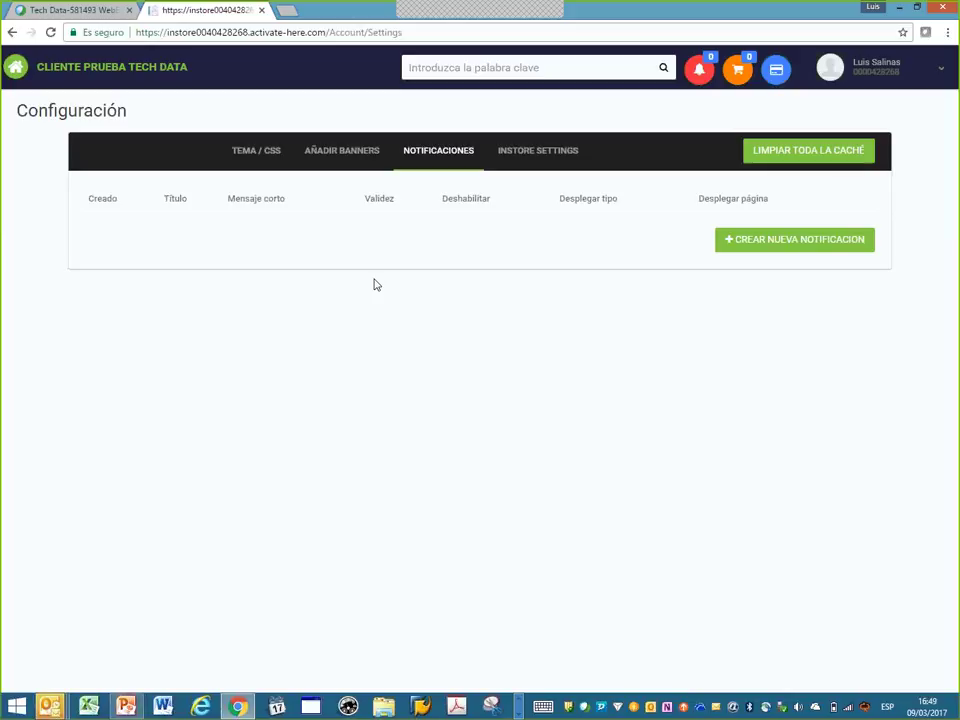
# - Open the new-notification form and its Validez date picker, close it unsaved, then show InStore Settings
pyautogui.click(845, 245)
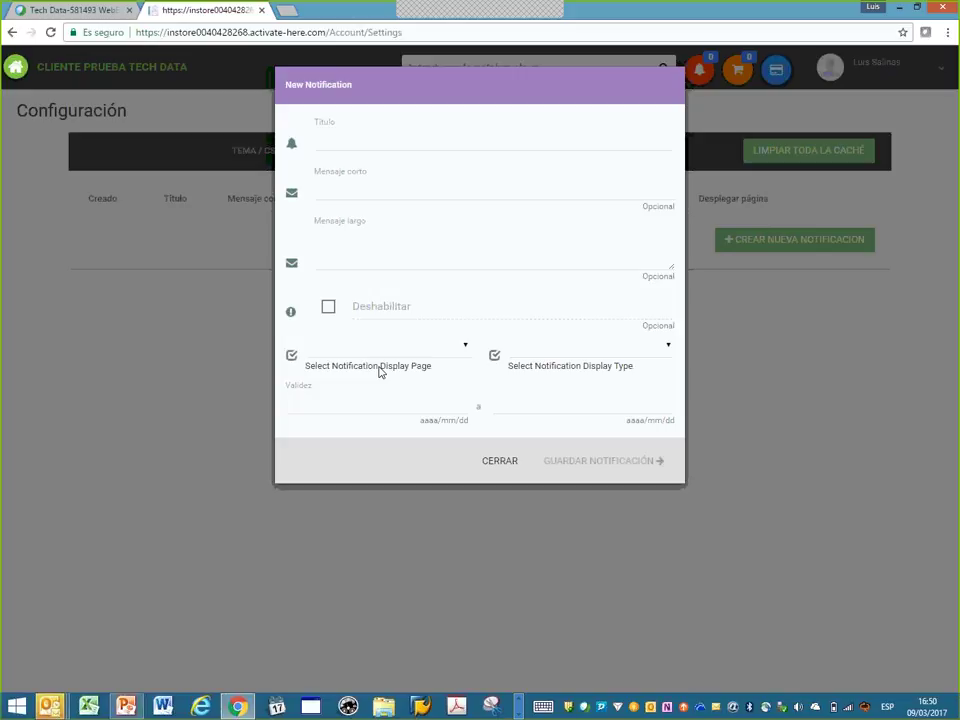
pyautogui.click(426, 402)
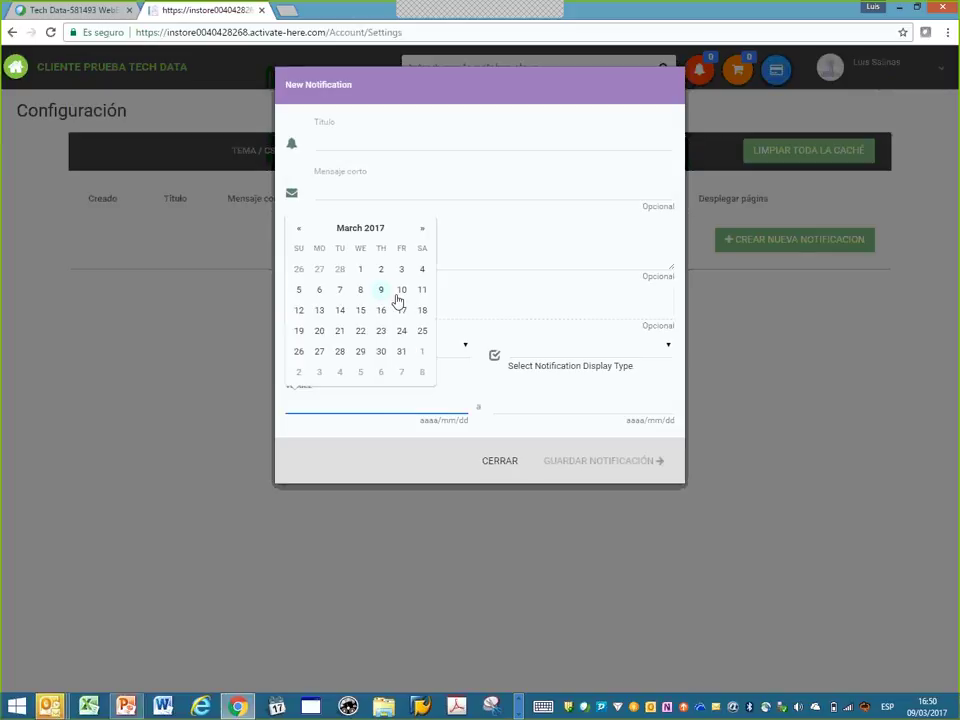
pyautogui.click(424, 464)
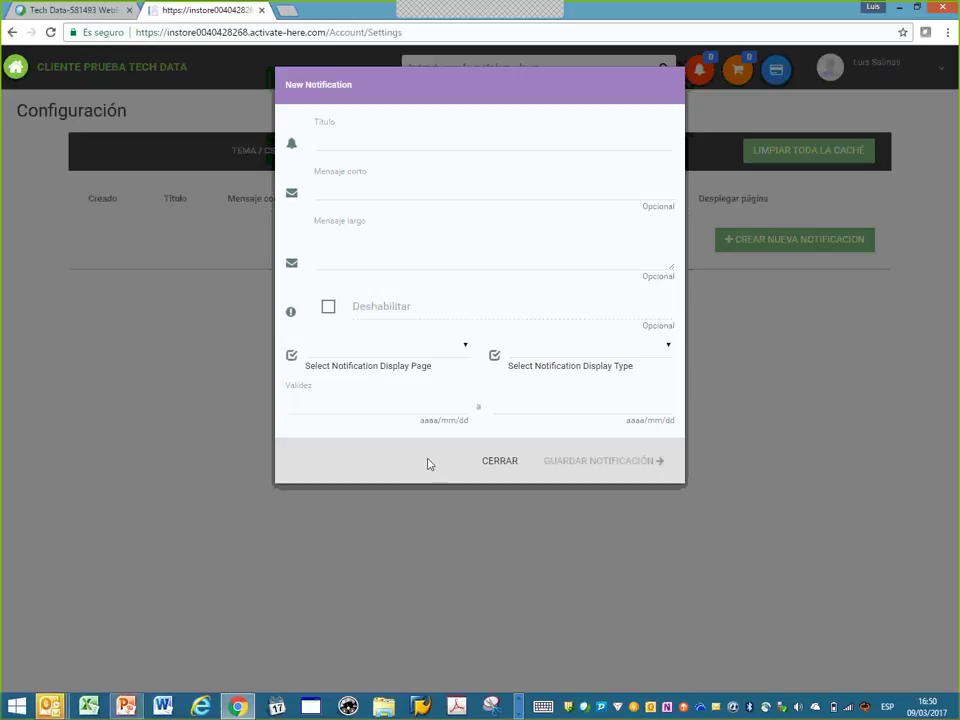
pyautogui.click(708, 524)
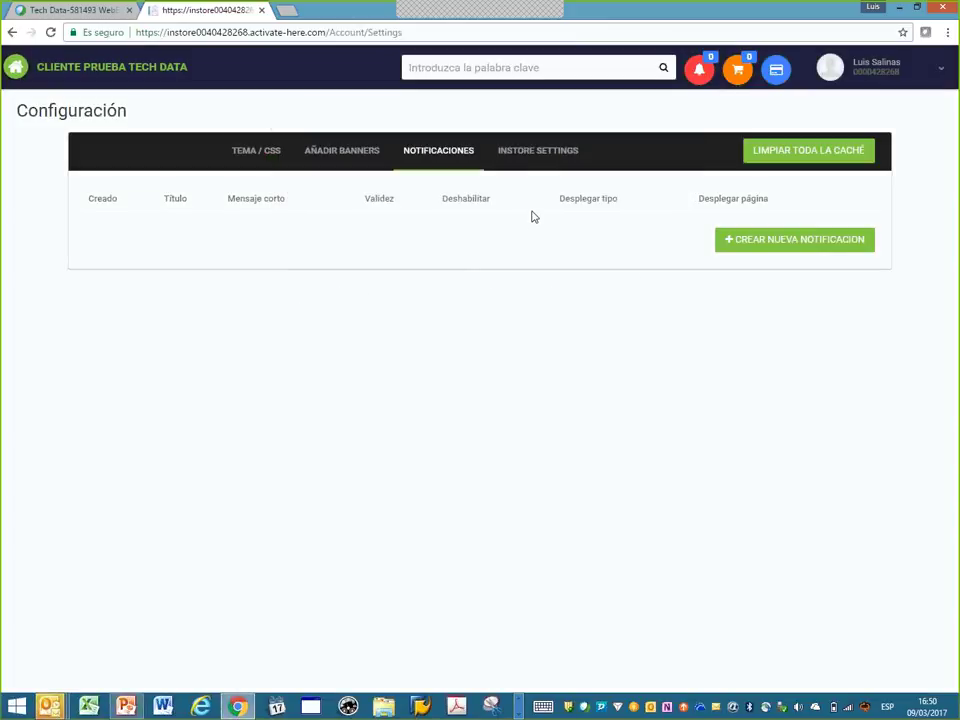
pyautogui.click(532, 154)
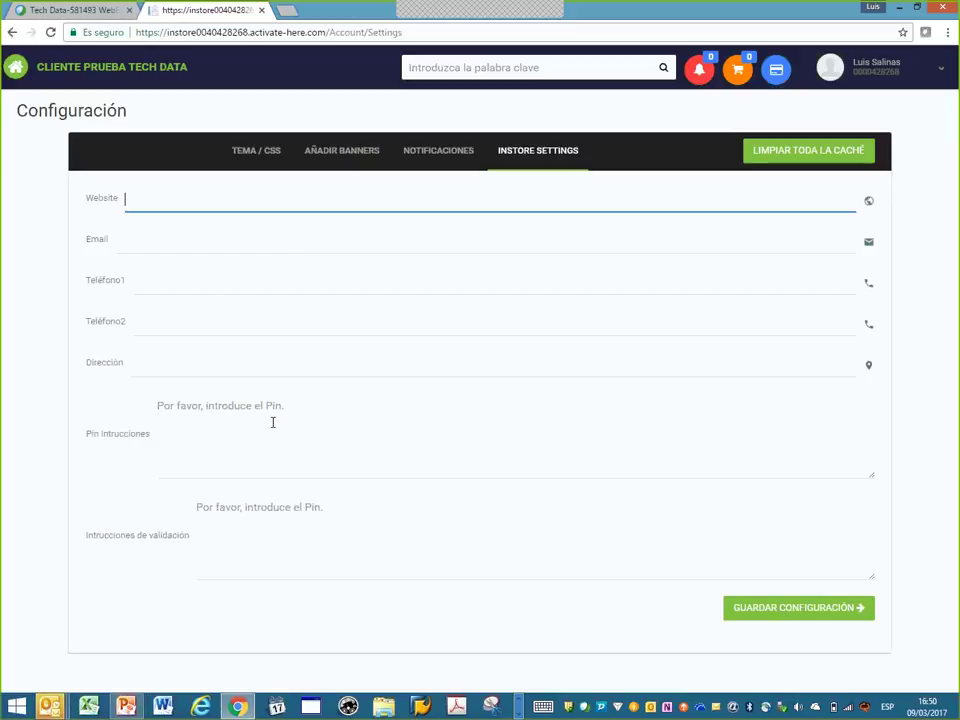
pyautogui.click(885, 72)
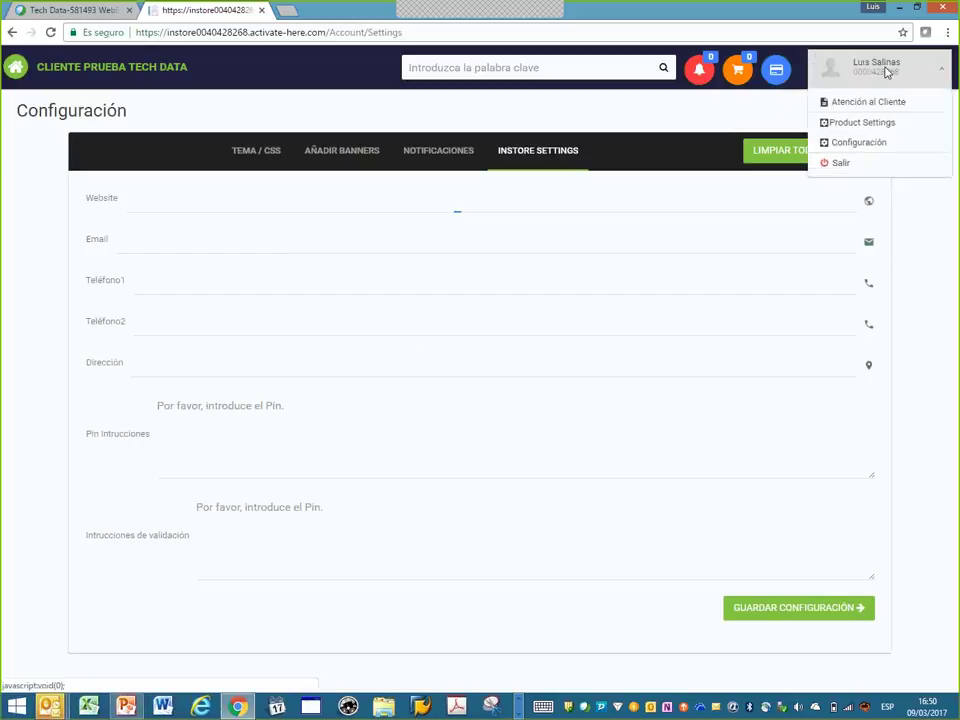
pyautogui.click(868, 123)
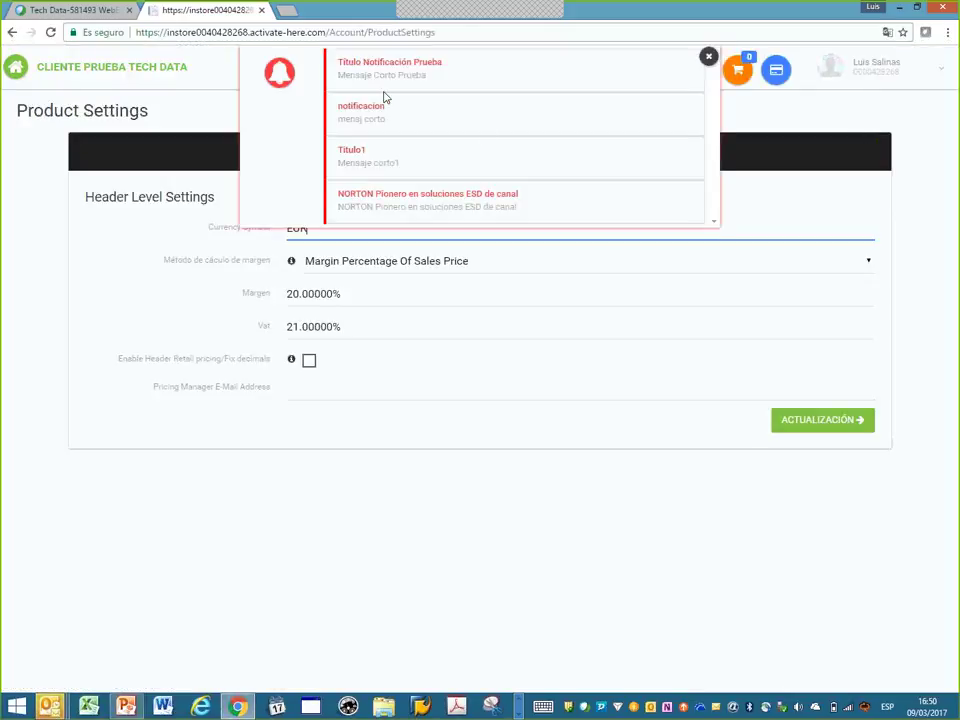
pyautogui.click(707, 58)
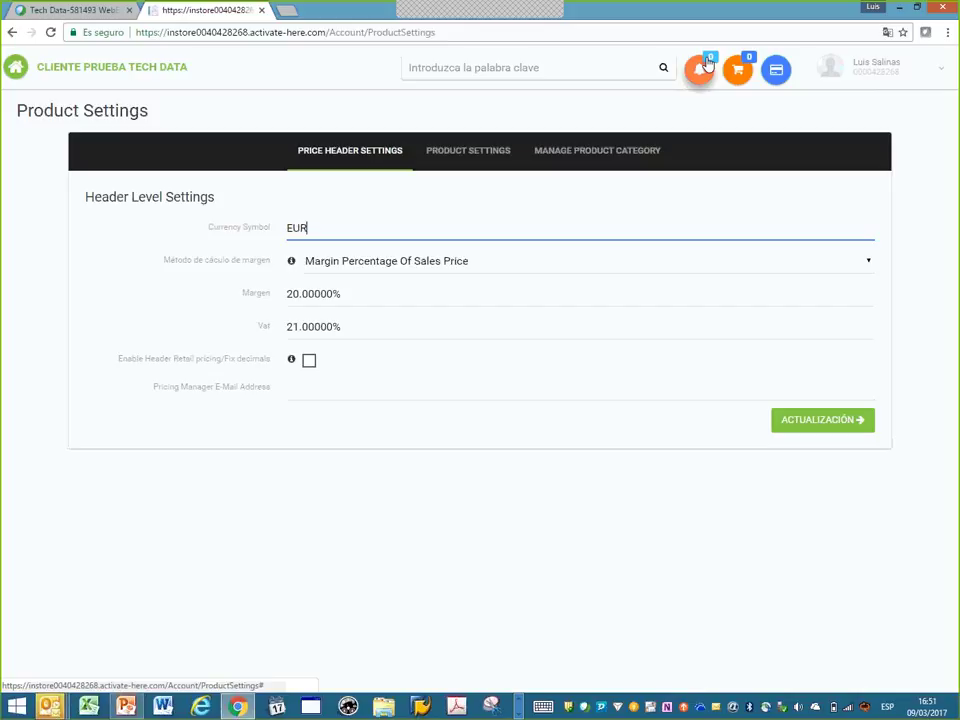
pyautogui.click(871, 265)
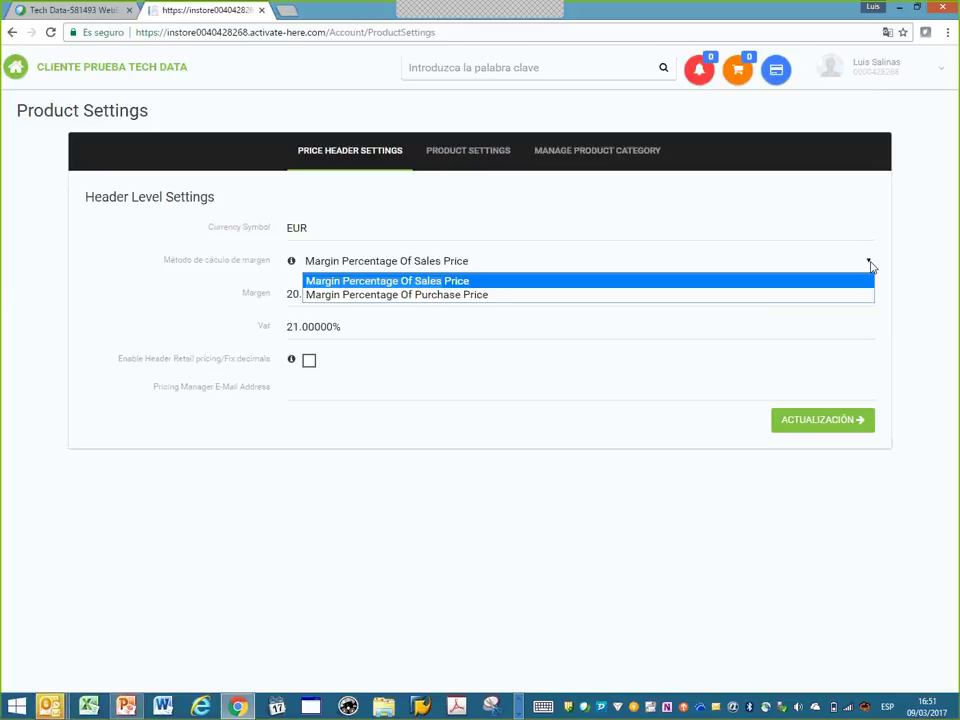
pyautogui.click(195, 319)
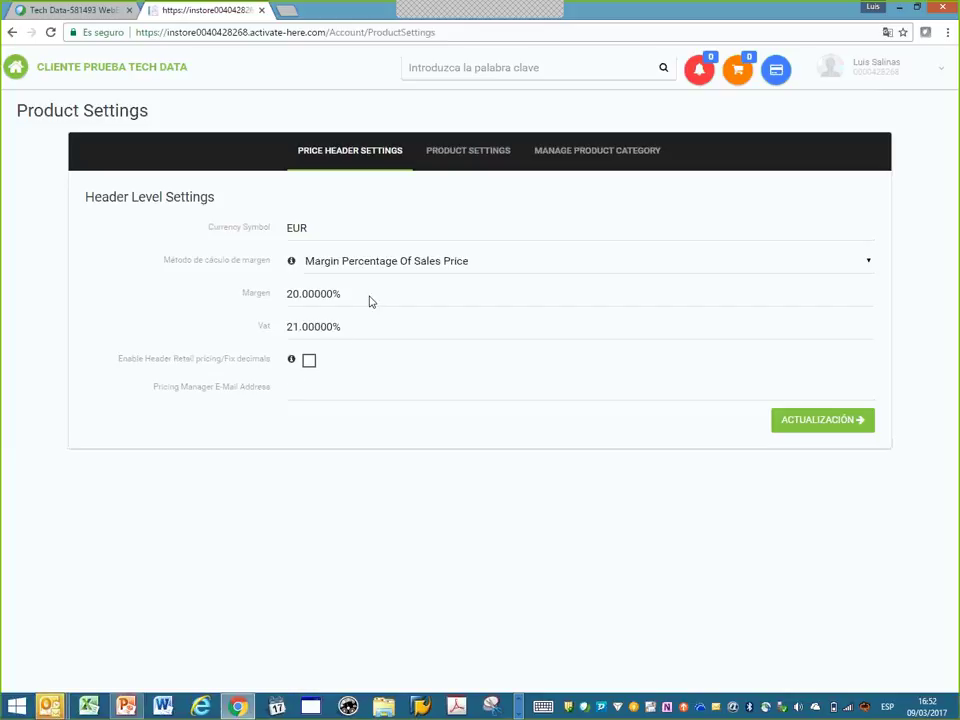
# - Return to the store home via the CLIENTE PRUEBA TECH DATA logo and reopen Configuración
pyautogui.click(97, 68)
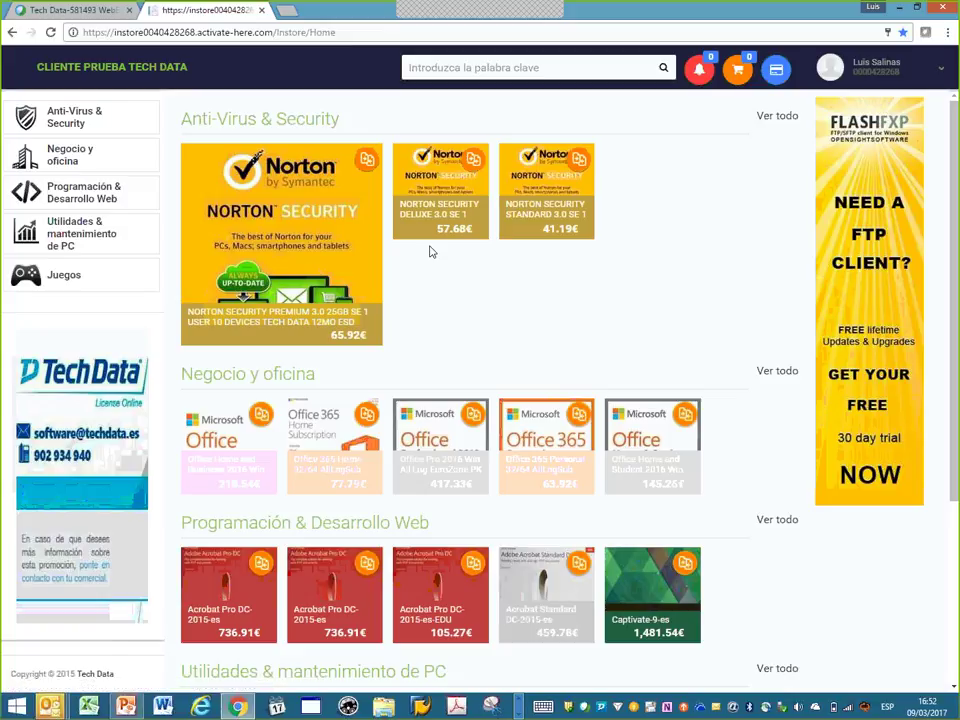
pyautogui.click(875, 78)
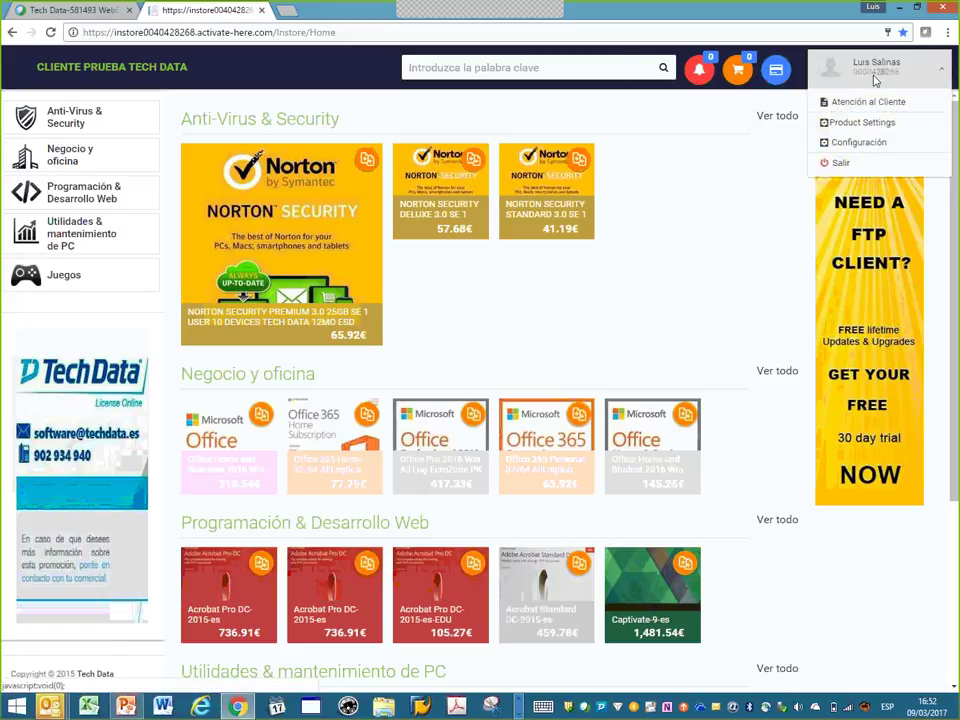
pyautogui.click(870, 143)
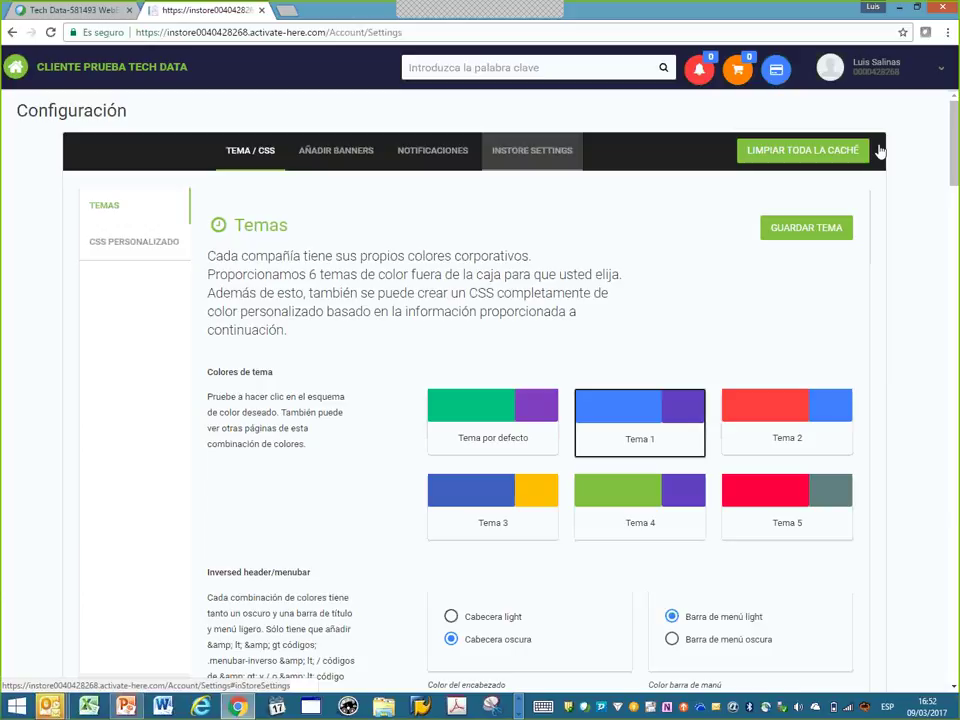
pyautogui.click(868, 66)
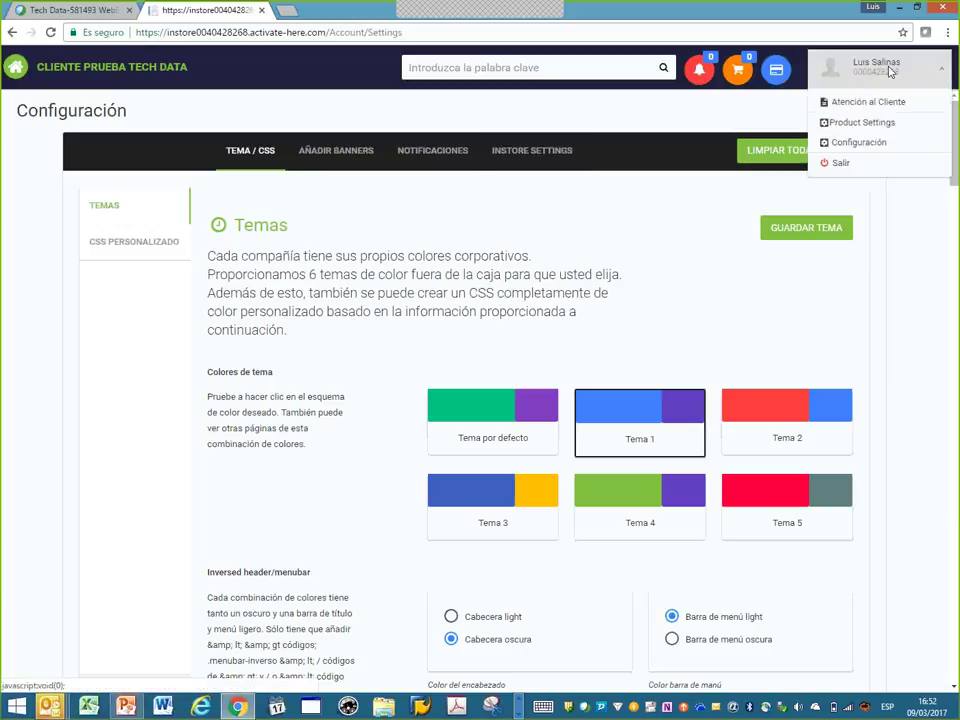
# - In Product Settings, enable header retail pricing with fixed decimals 99 and save it
pyautogui.click(868, 123)
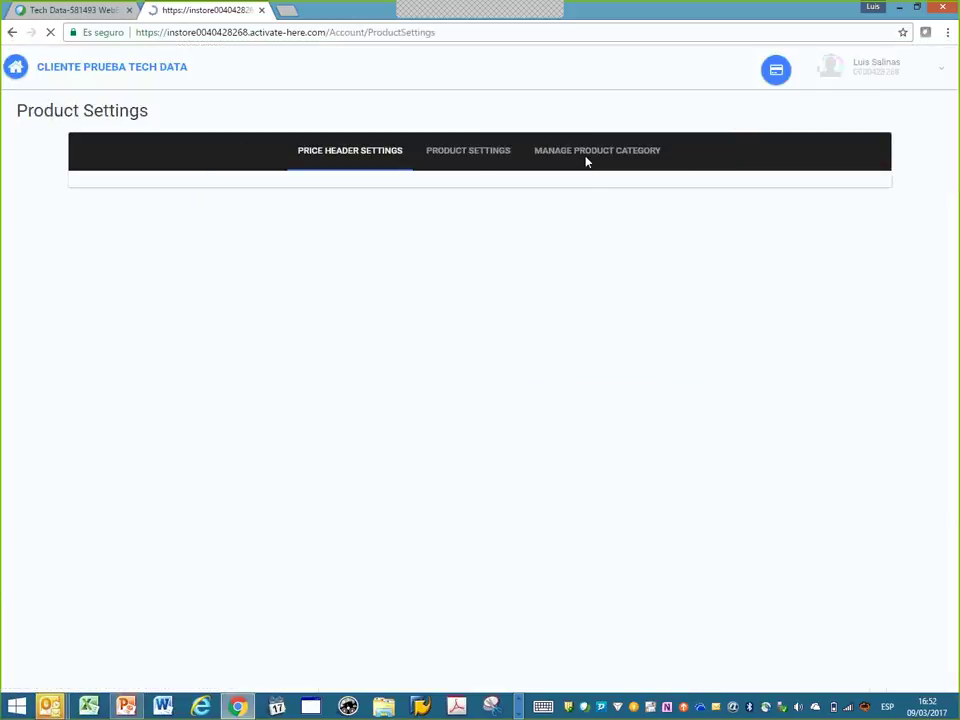
pyautogui.click(532, 45)
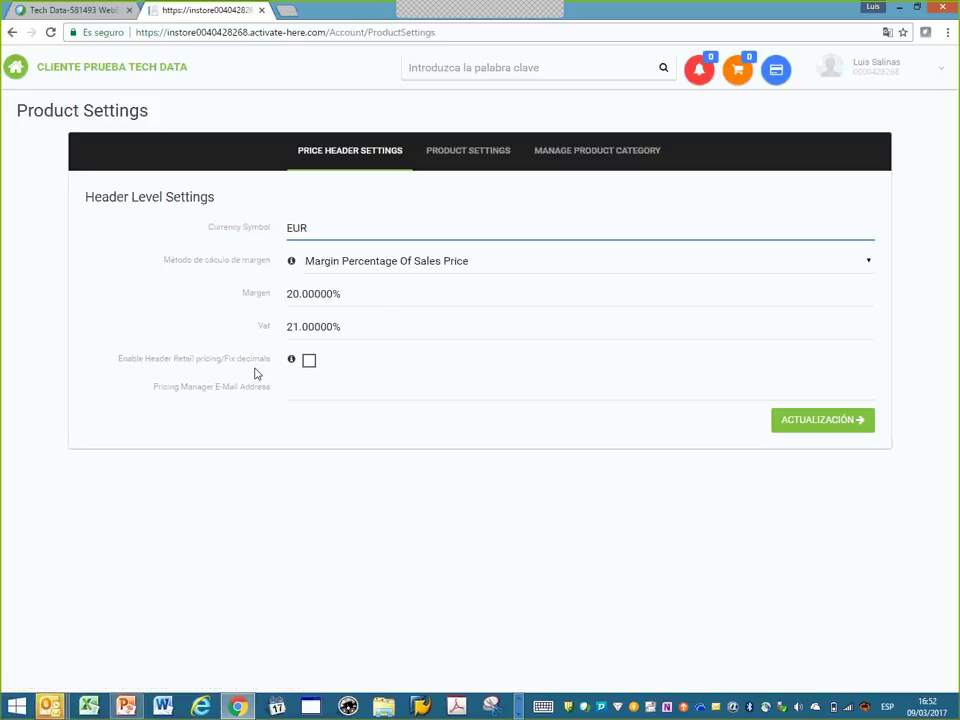
pyautogui.click(310, 366)
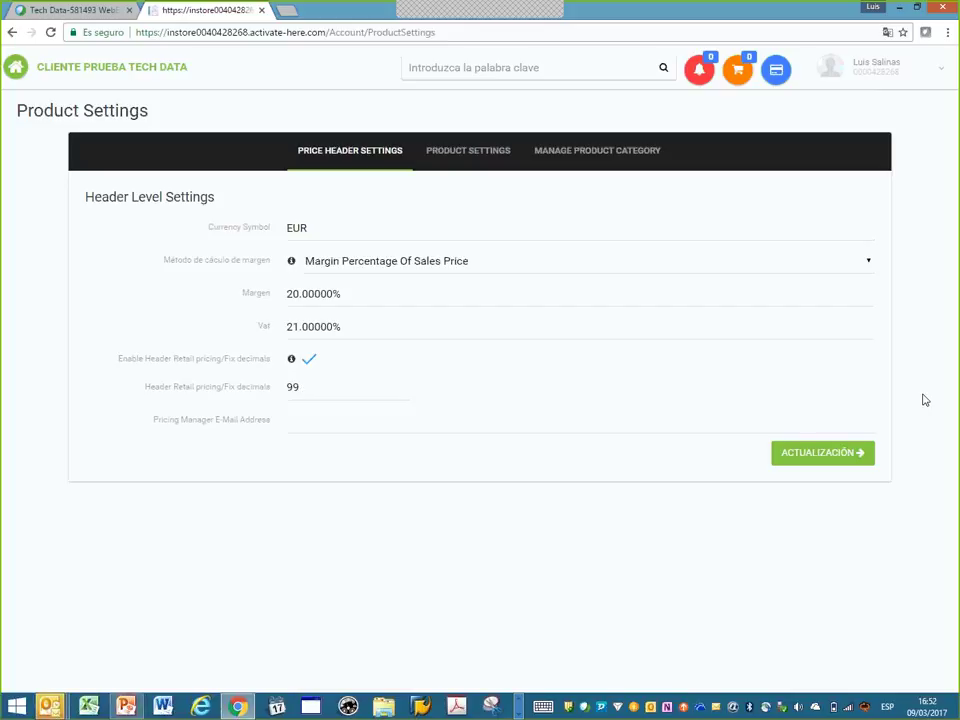
pyautogui.click(856, 452)
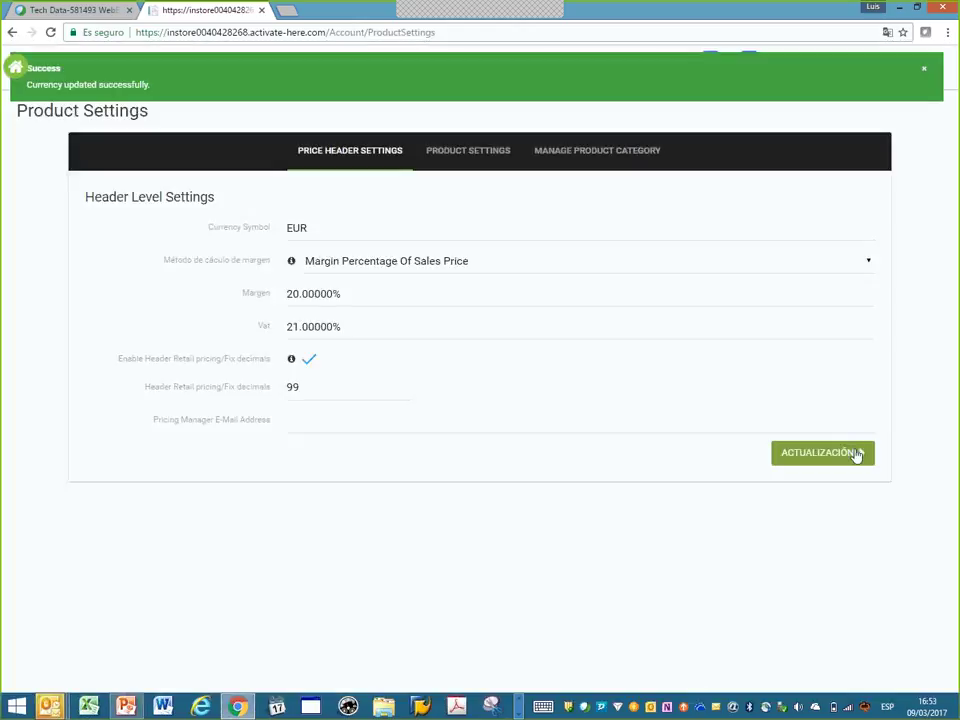
pyautogui.click(922, 69)
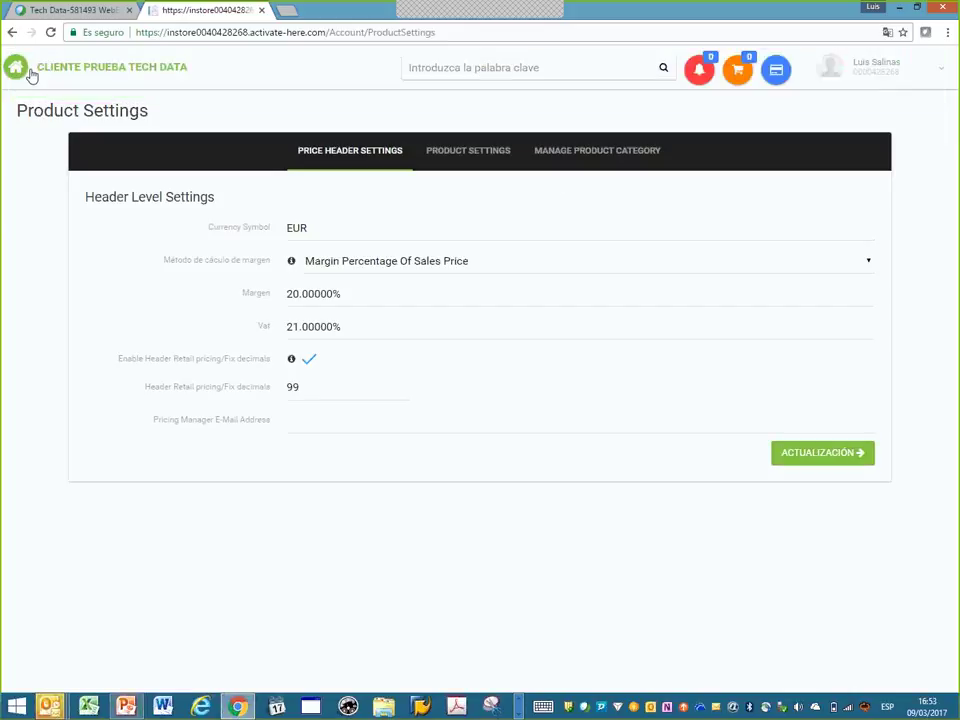
pyautogui.click(30, 68)
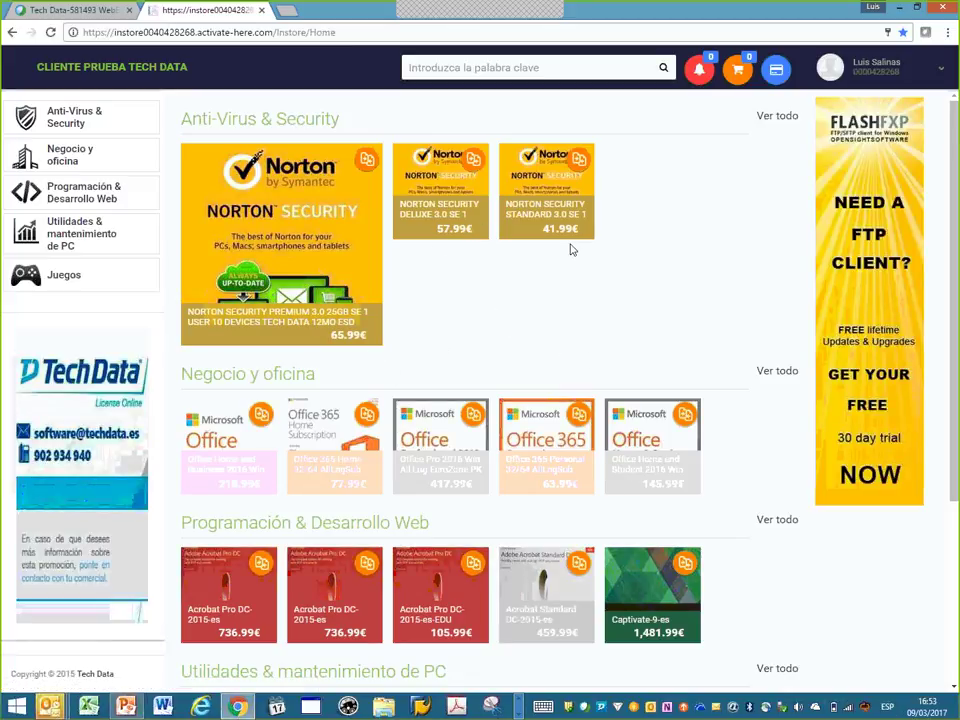
pyautogui.click(884, 68)
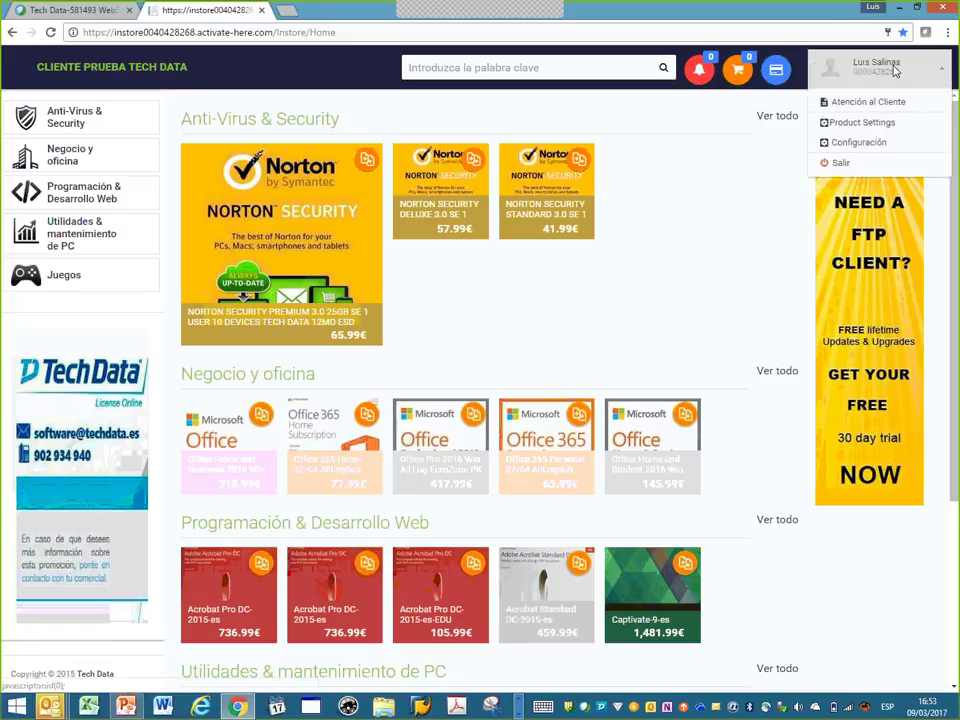
pyautogui.click(877, 122)
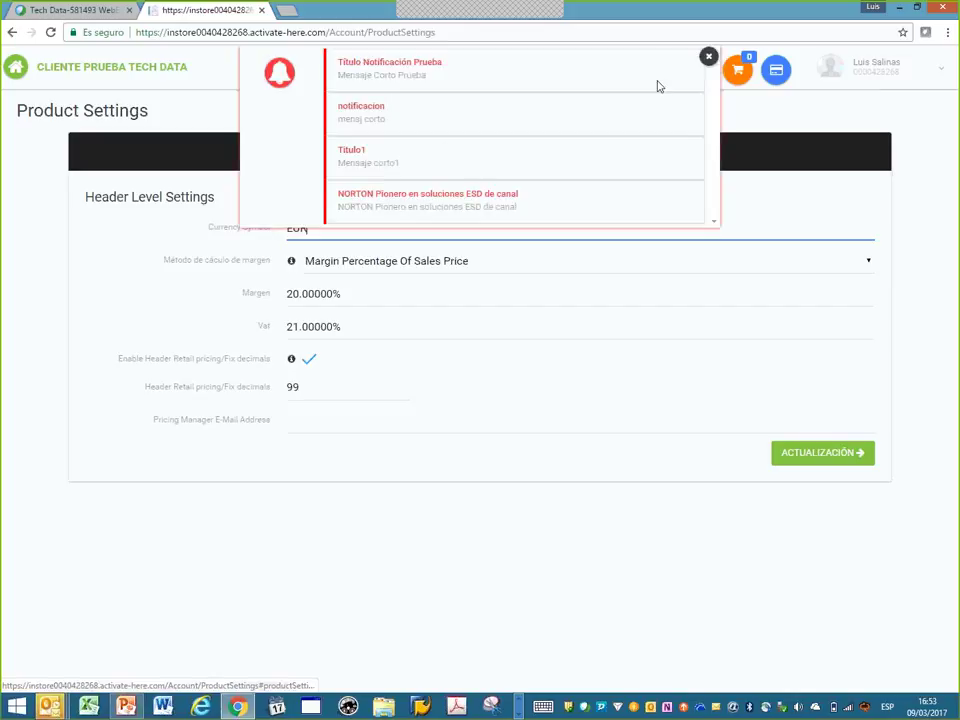
# - Show the per-product pricing table, widen the Disable column, and scroll through the product rows
pyautogui.click(708, 57)
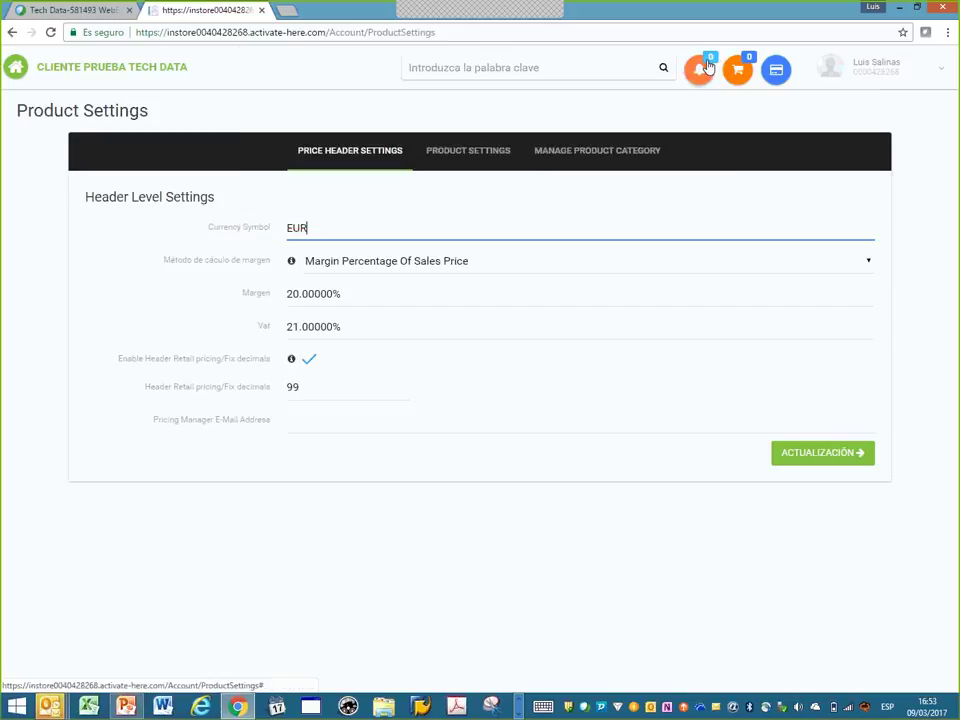
pyautogui.click(488, 150)
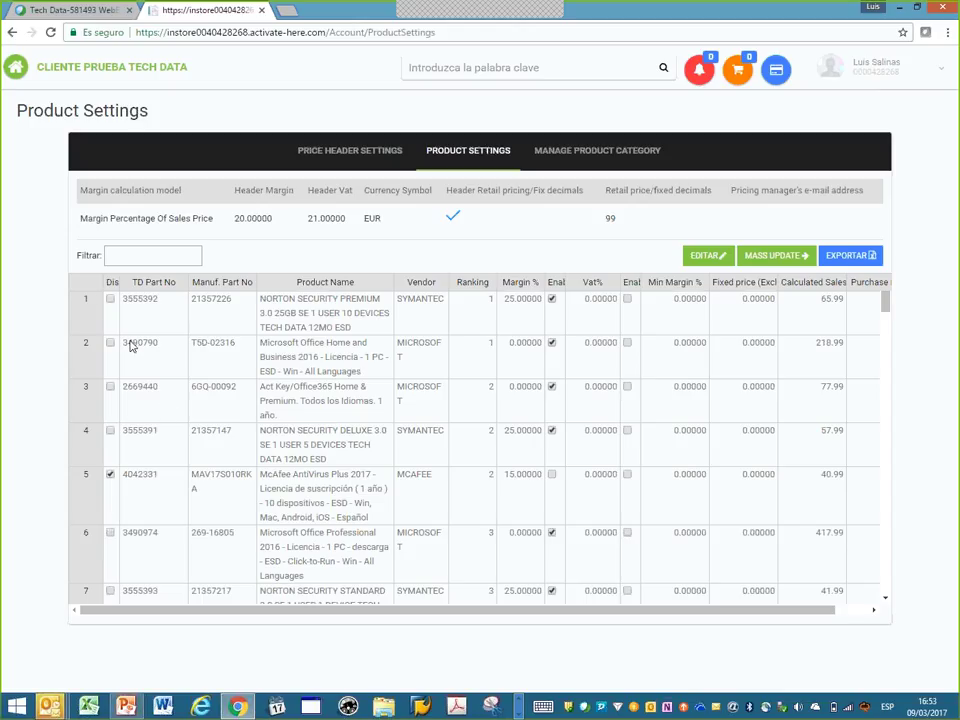
pyautogui.moveTo(118, 282); pyautogui.dragTo(146, 282)
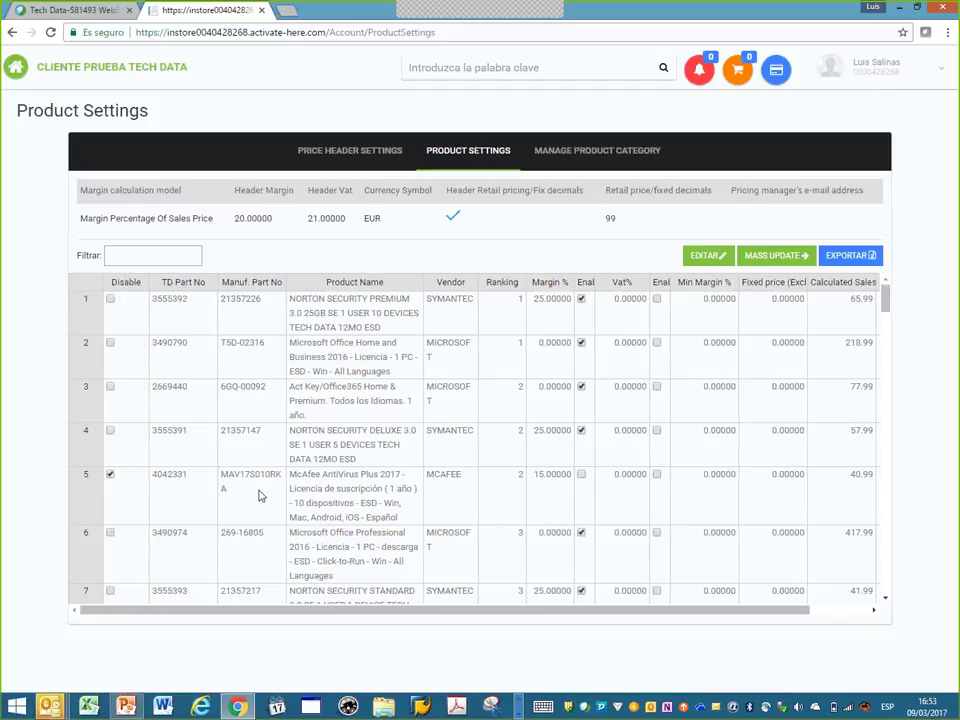
pyautogui.scroll(-1, 266, 476)
pyautogui.scroll(-2, 268, 470)
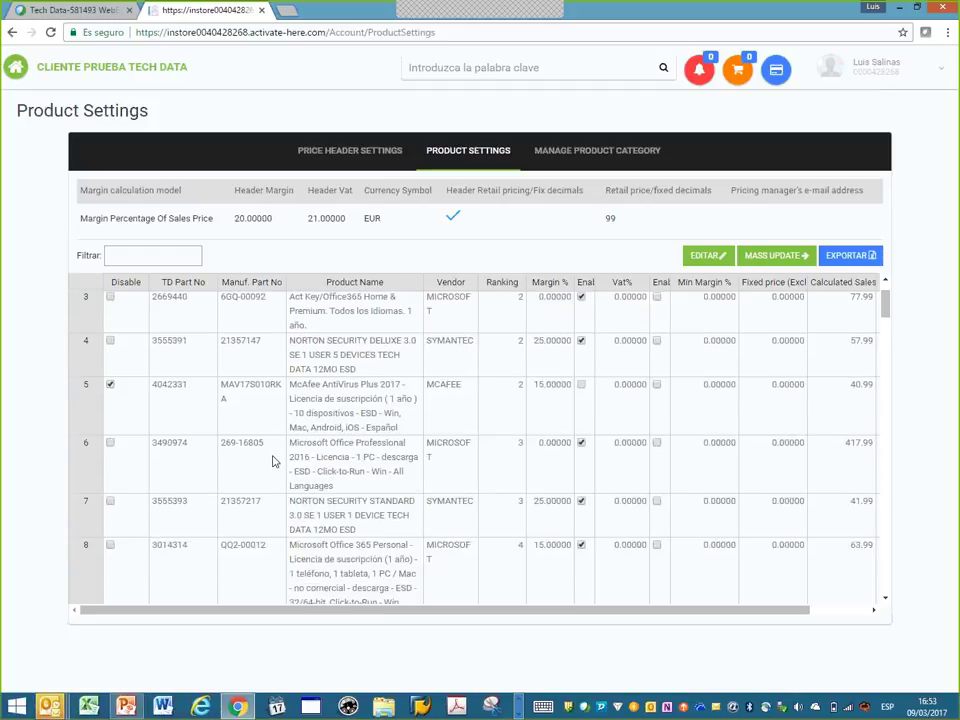
pyautogui.scroll(-2, 275, 460)
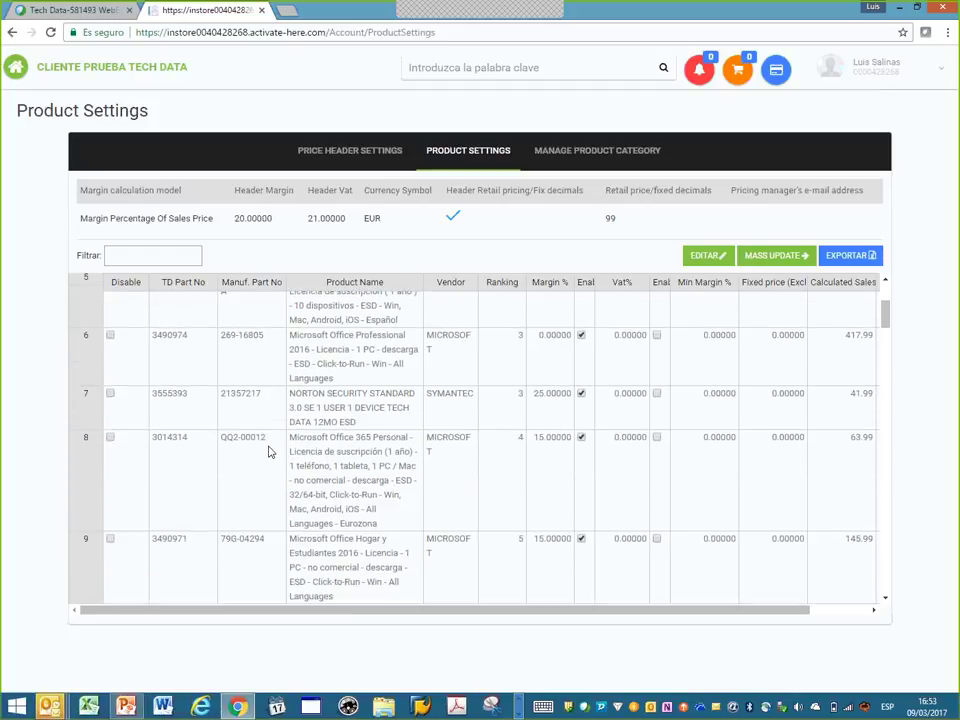
pyautogui.scroll(-1, 266, 447)
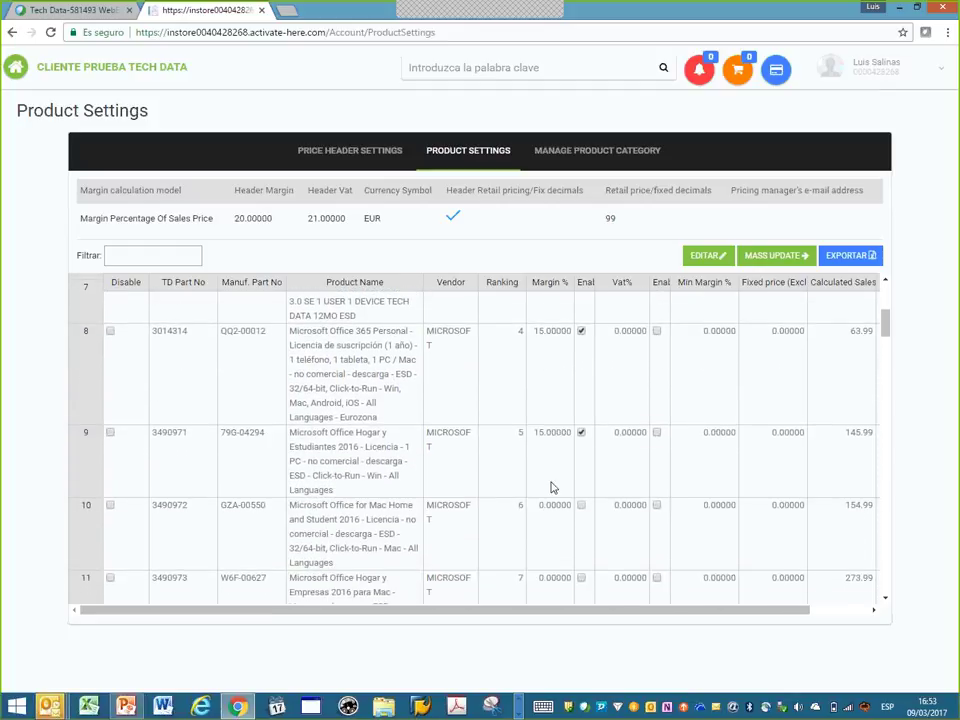
pyautogui.click(886, 288)
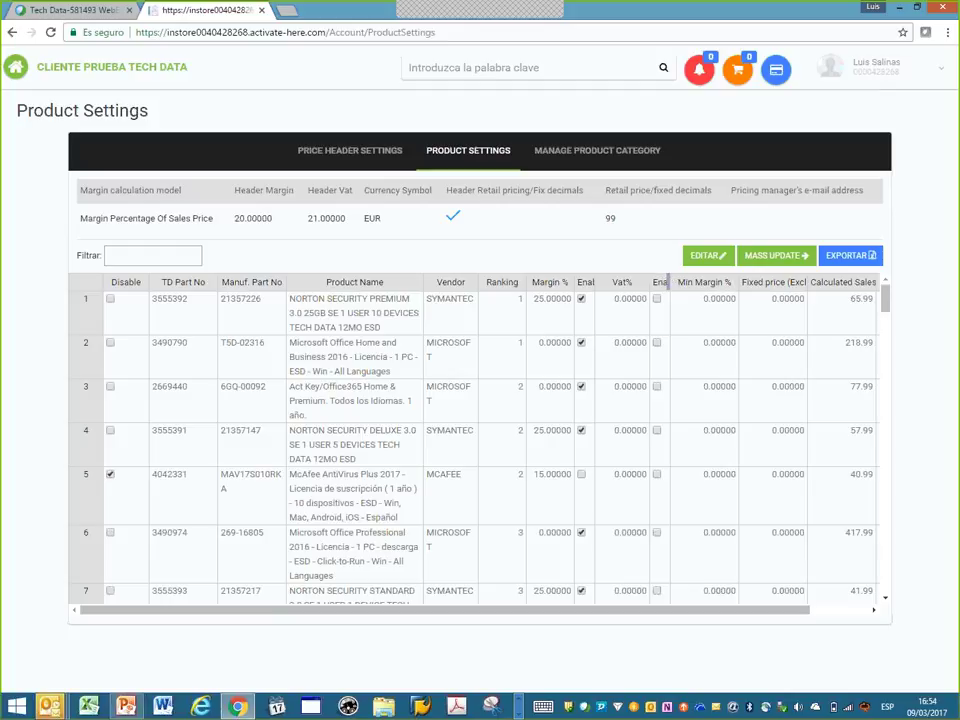
# - List the eight categories with display order 1–8, then view the Anti-Virus & Security subcategories
pyautogui.click(617, 153)
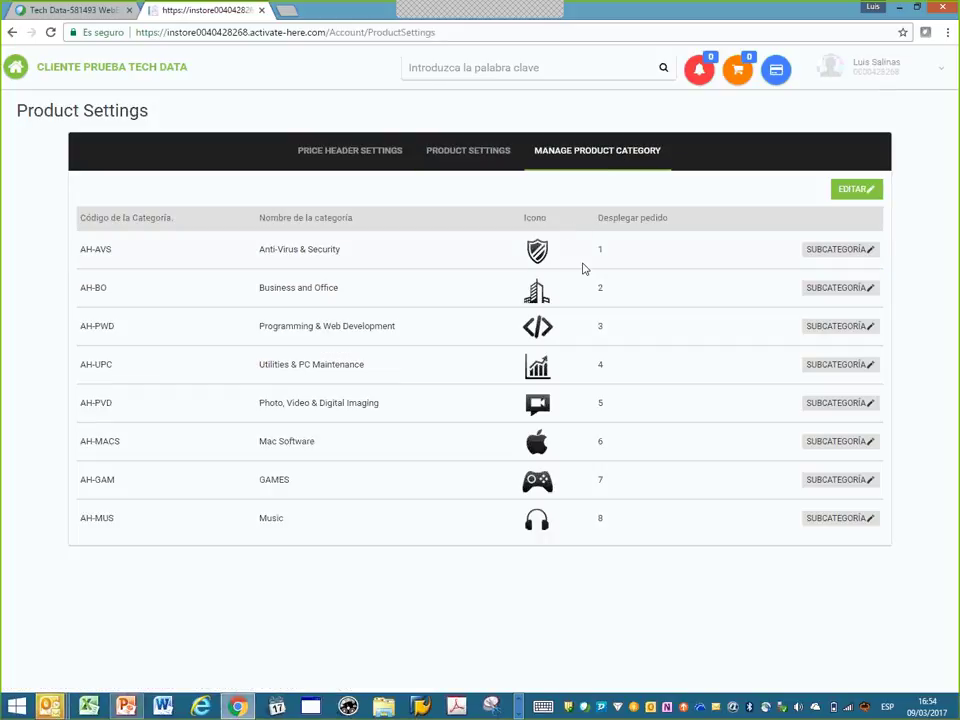
pyautogui.click(853, 191)
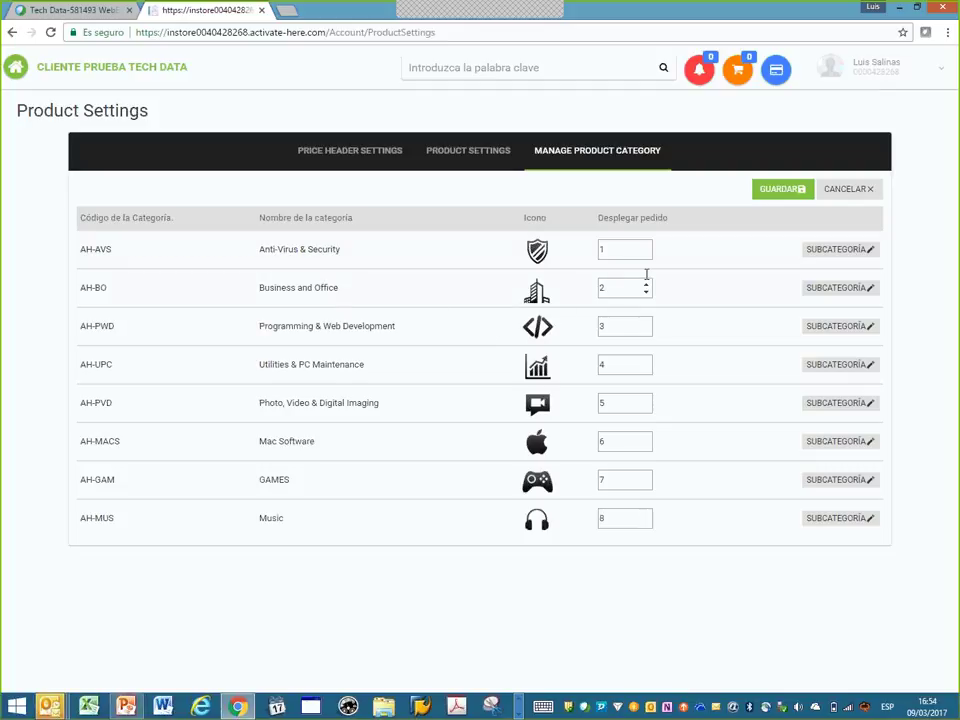
pyautogui.click(852, 193)
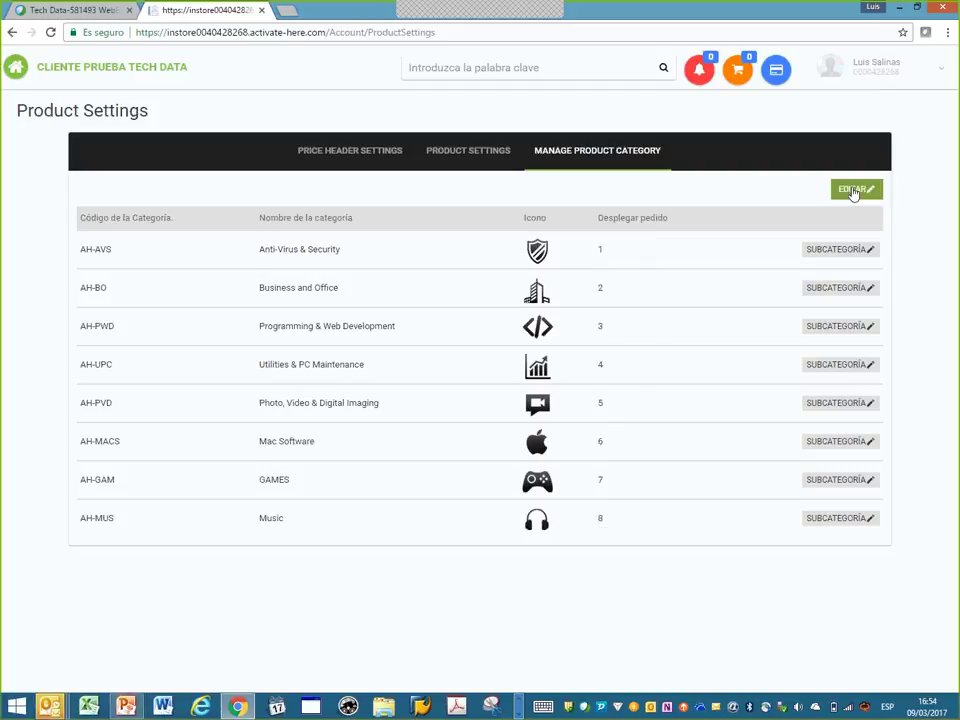
pyautogui.click(859, 250)
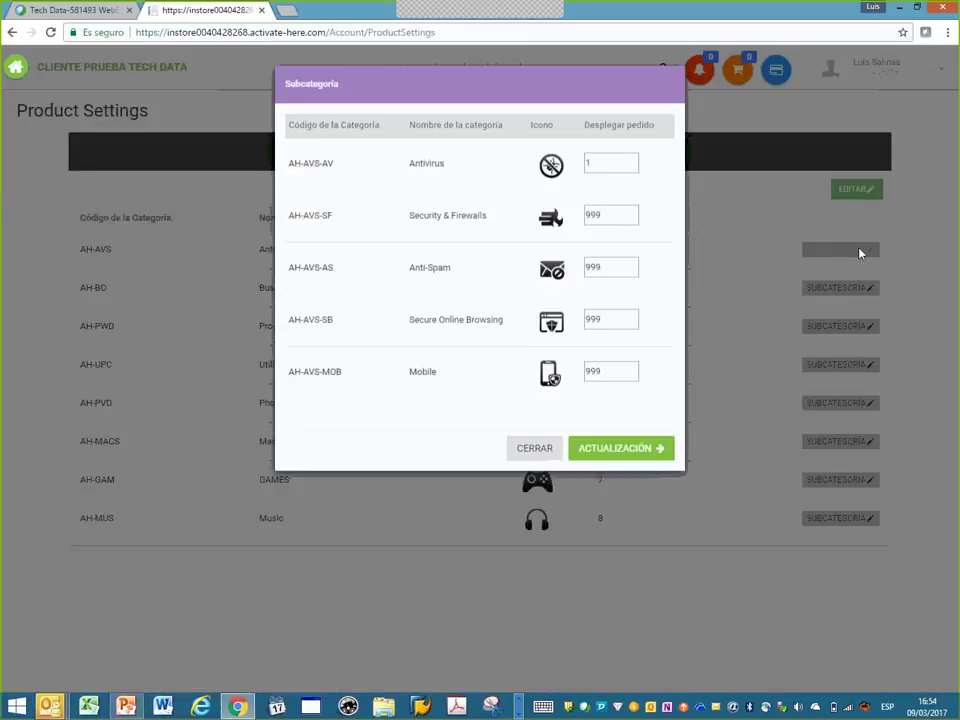
pyautogui.click(555, 452)
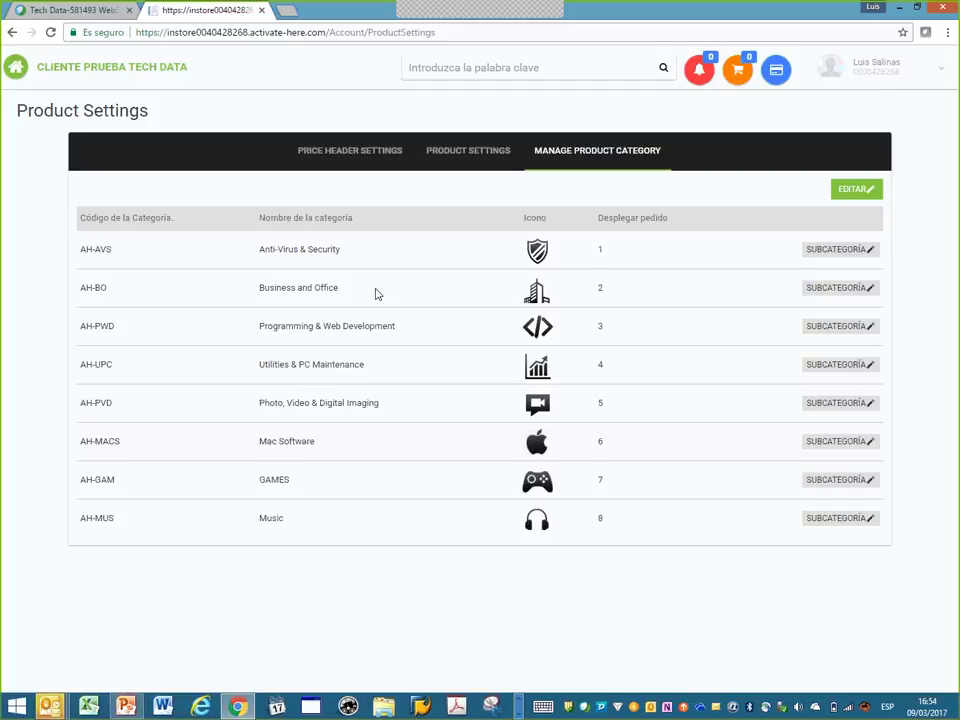
# - From the store home, compare Norton Security Deluxe 3.0 and Standard 3.0 side by side
pyautogui.click(87, 73)
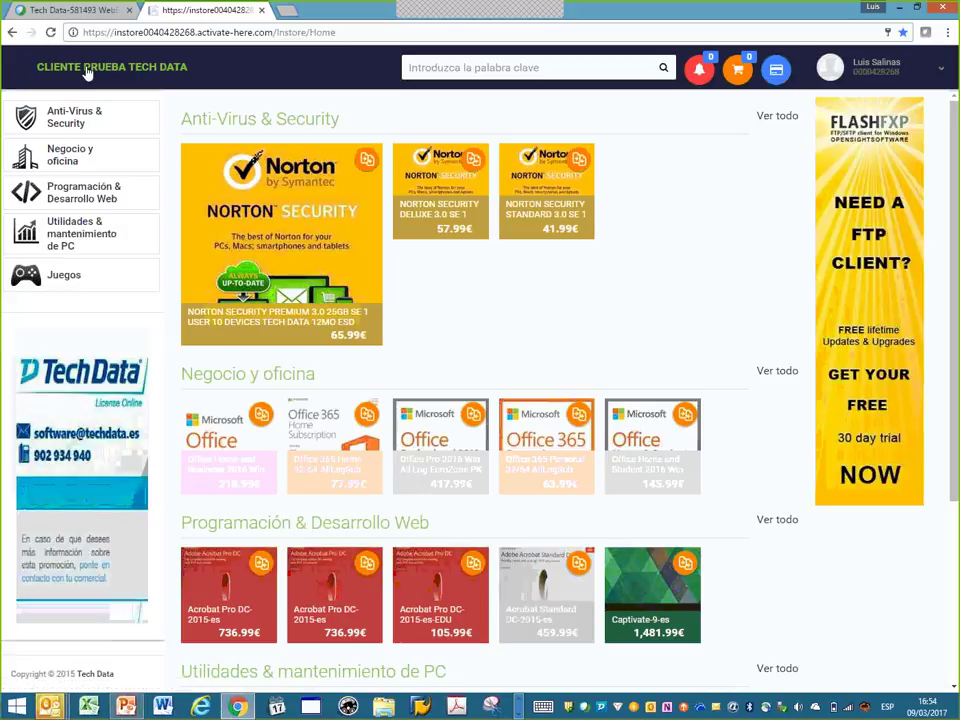
pyautogui.scroll(-3, 521, 285)
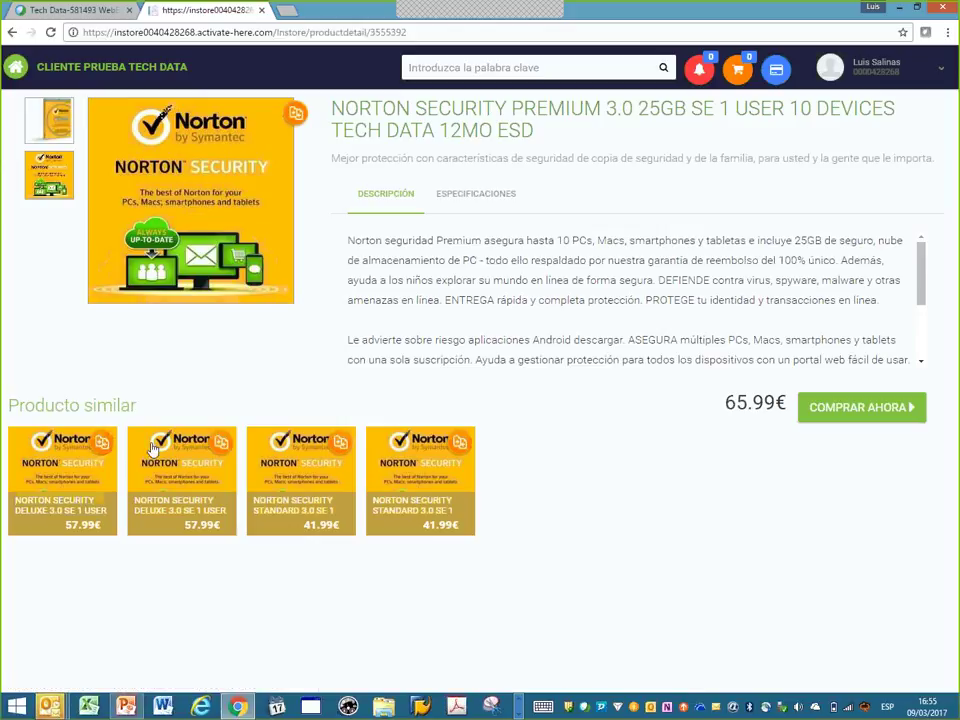
pyautogui.click(108, 447)
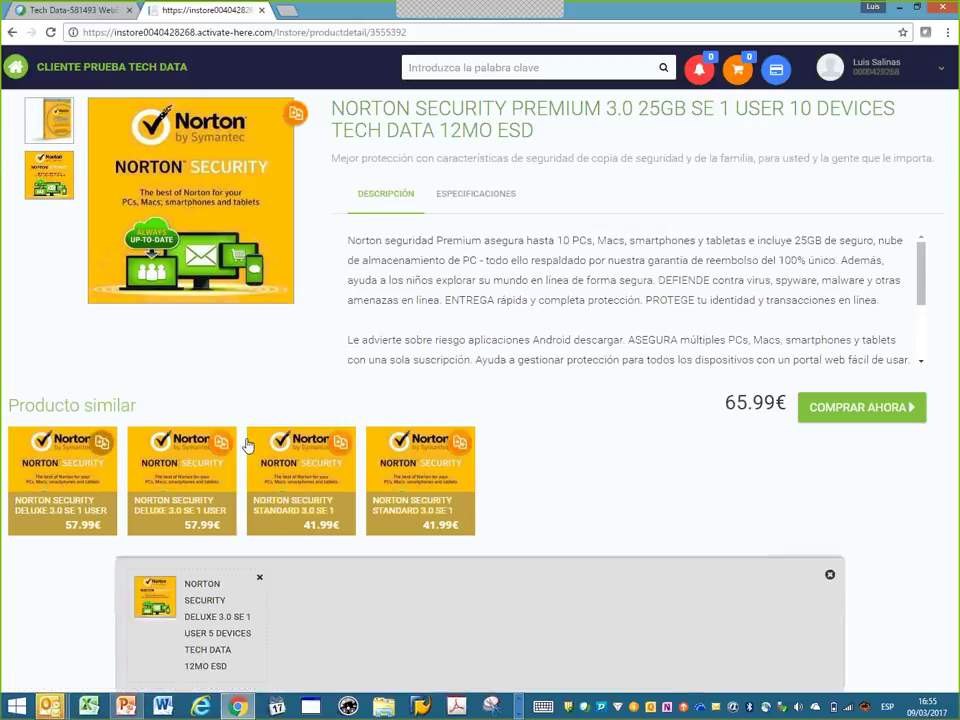
pyautogui.click(341, 444)
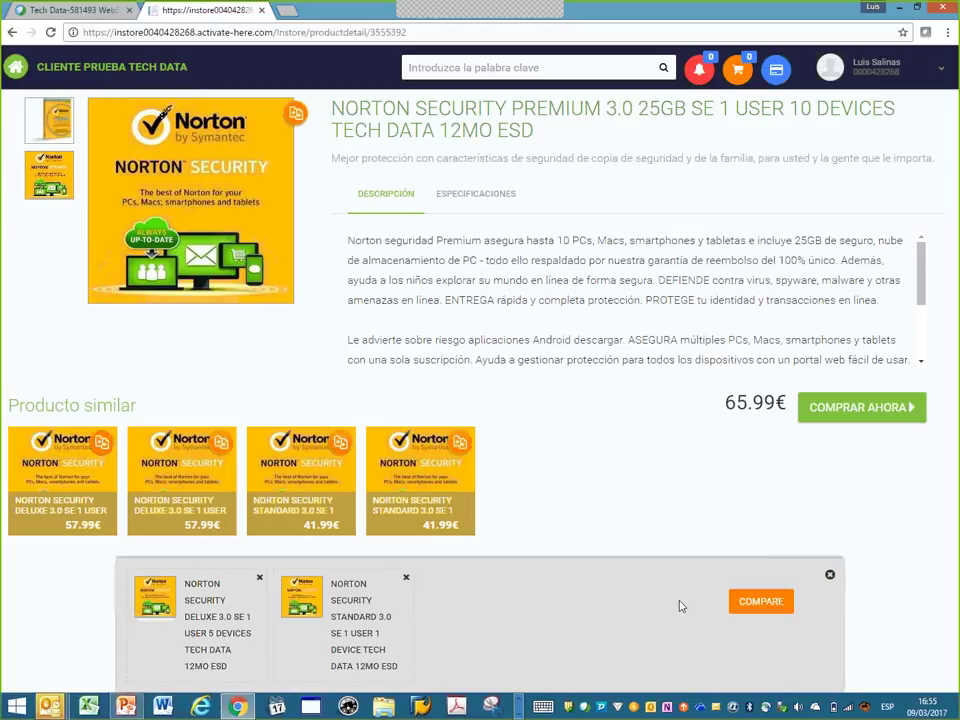
pyautogui.click(742, 604)
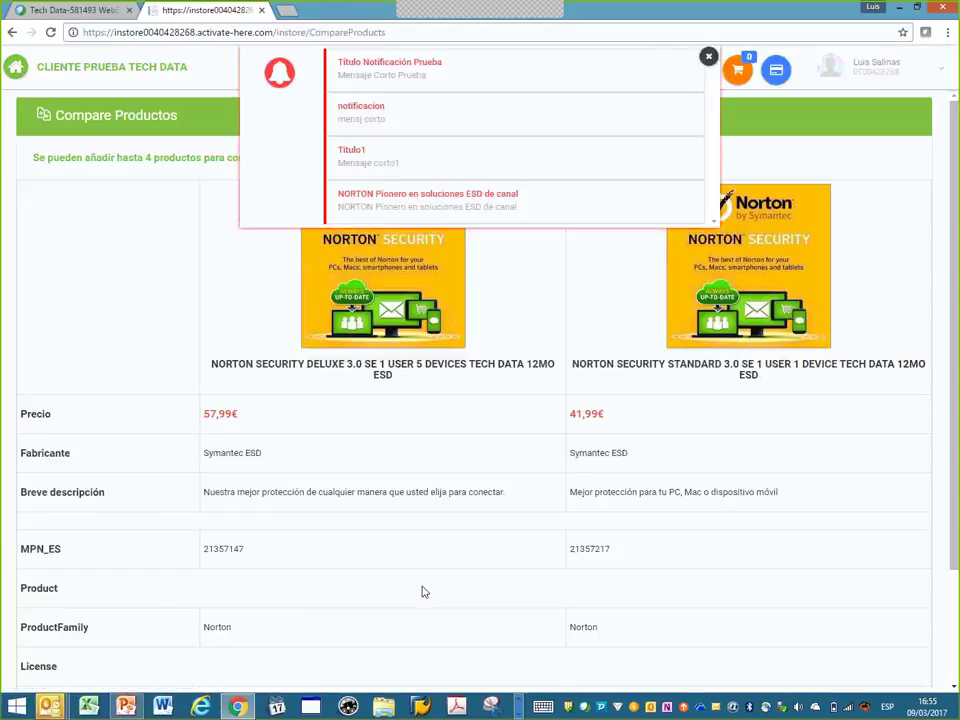
# - Close the notifications and buy Norton Security Deluxe 3.0 from the comparison table, totalling 57.99€
pyautogui.click(708, 57)
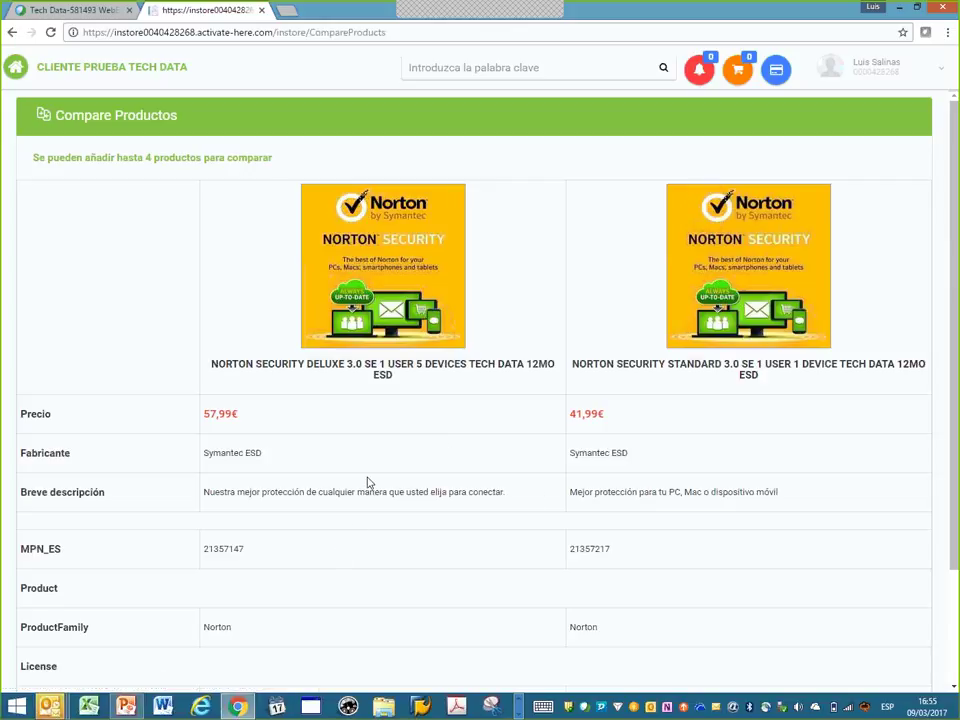
pyautogui.scroll(-2, 368, 483)
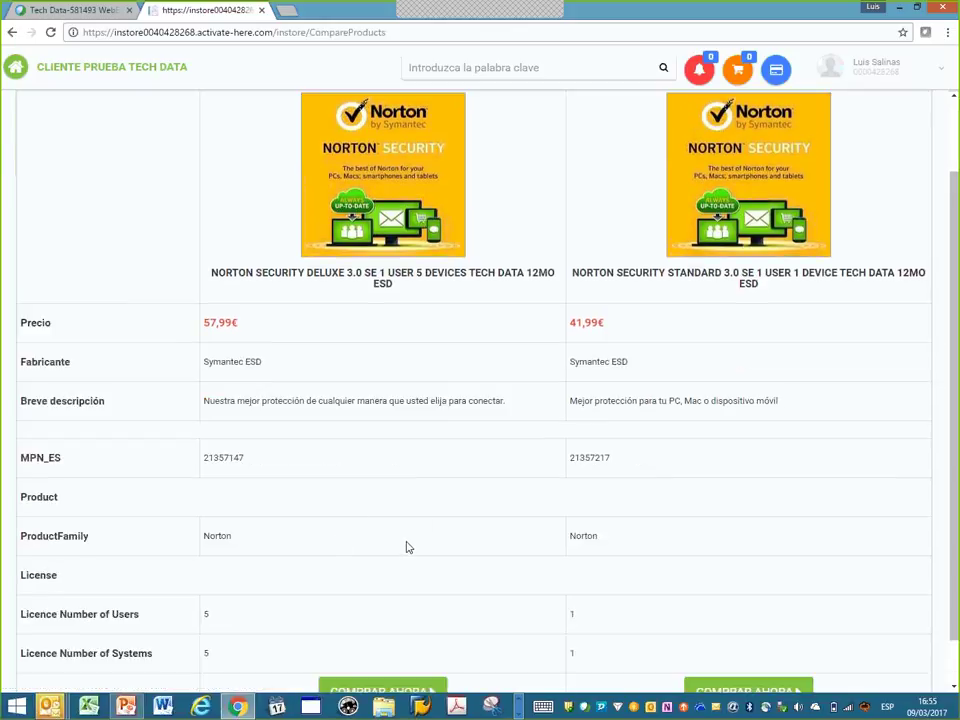
pyautogui.scroll(-1, 400, 545)
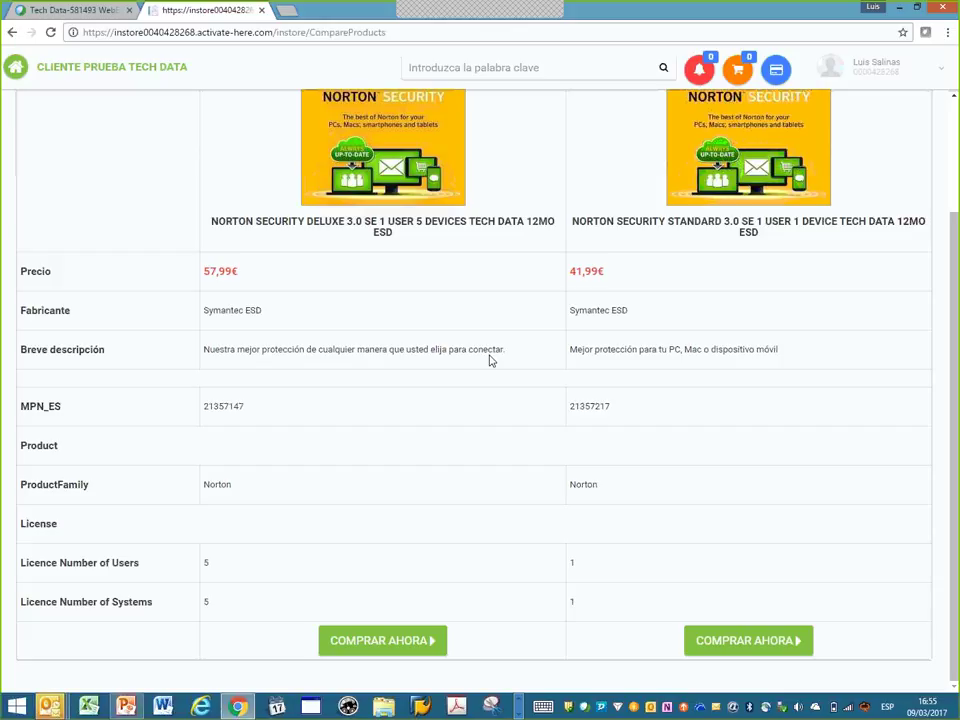
pyautogui.scroll(3, 491, 352)
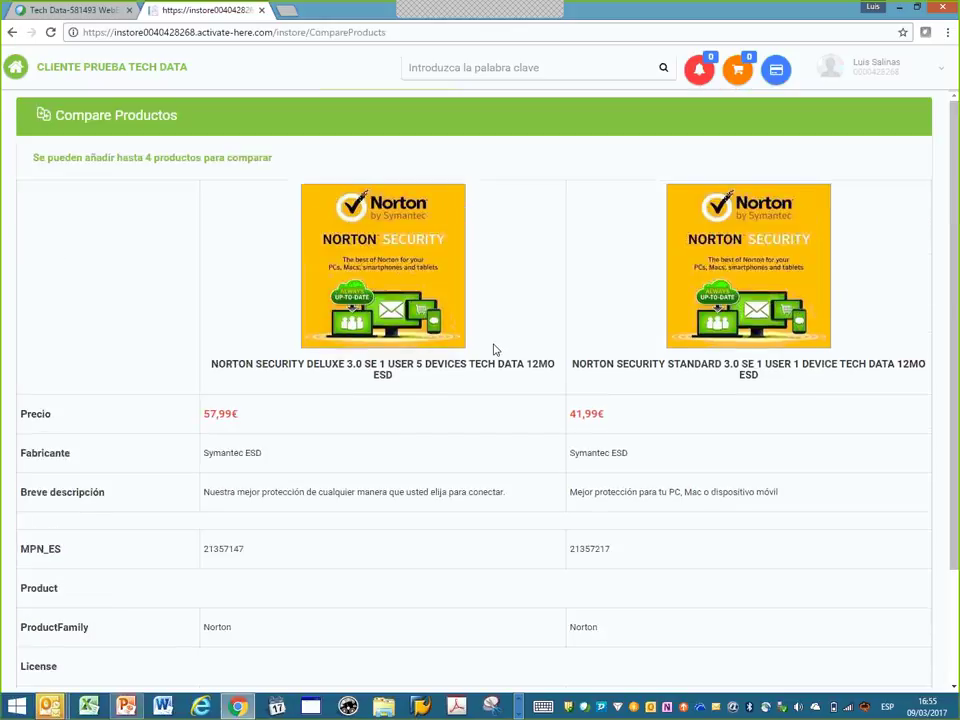
pyautogui.scroll(-2, 493, 349)
pyautogui.scroll(2, 499, 360)
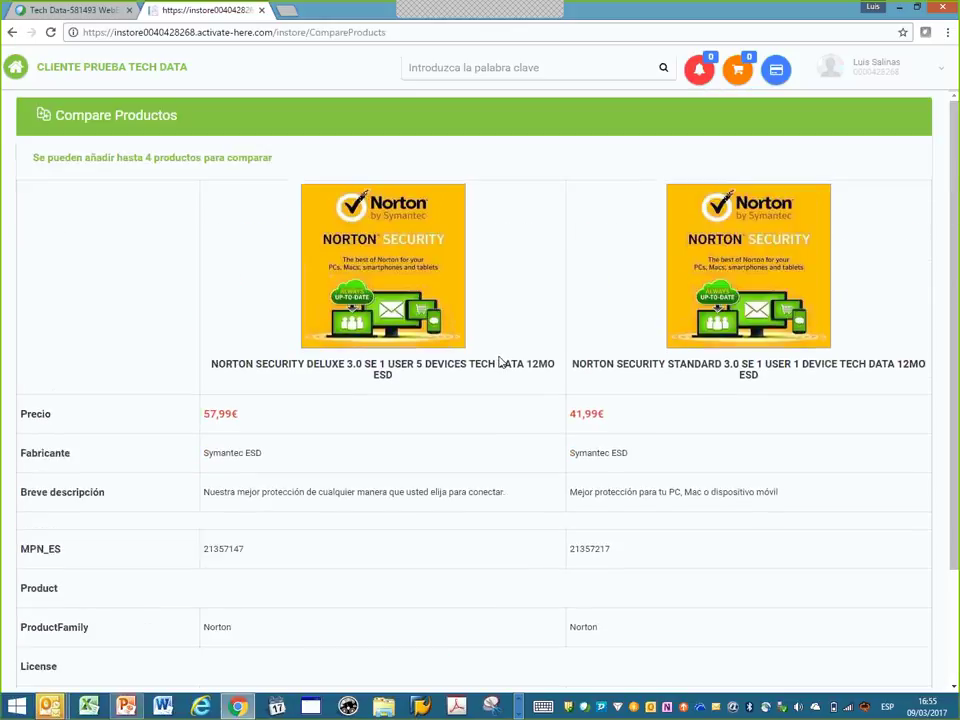
pyautogui.scroll(-2, 497, 362)
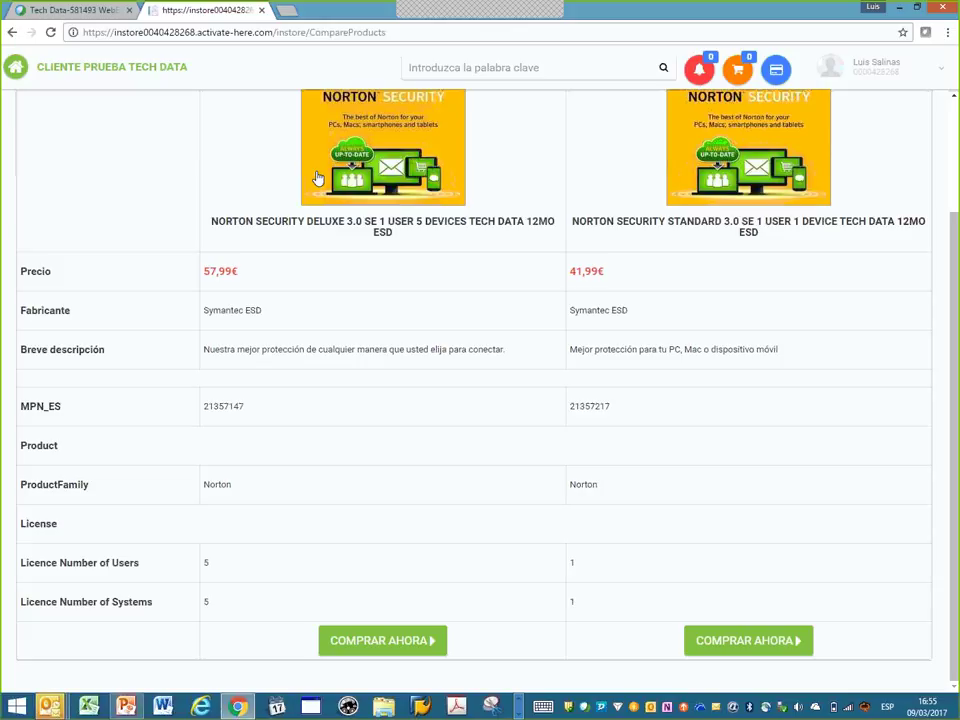
pyautogui.click(426, 638)
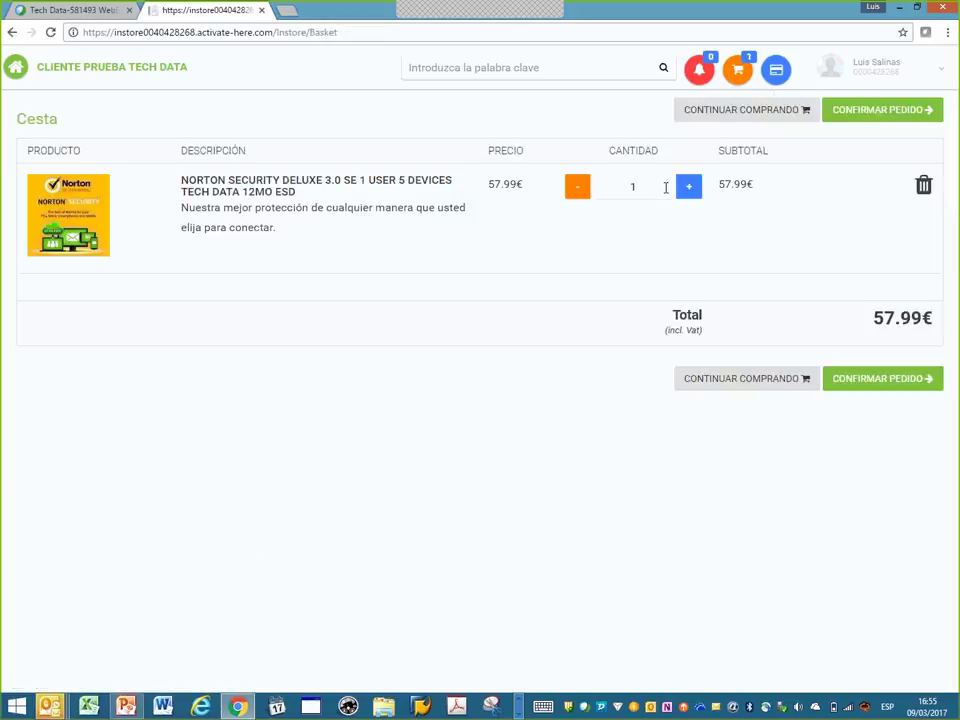
pyautogui.click(889, 383)
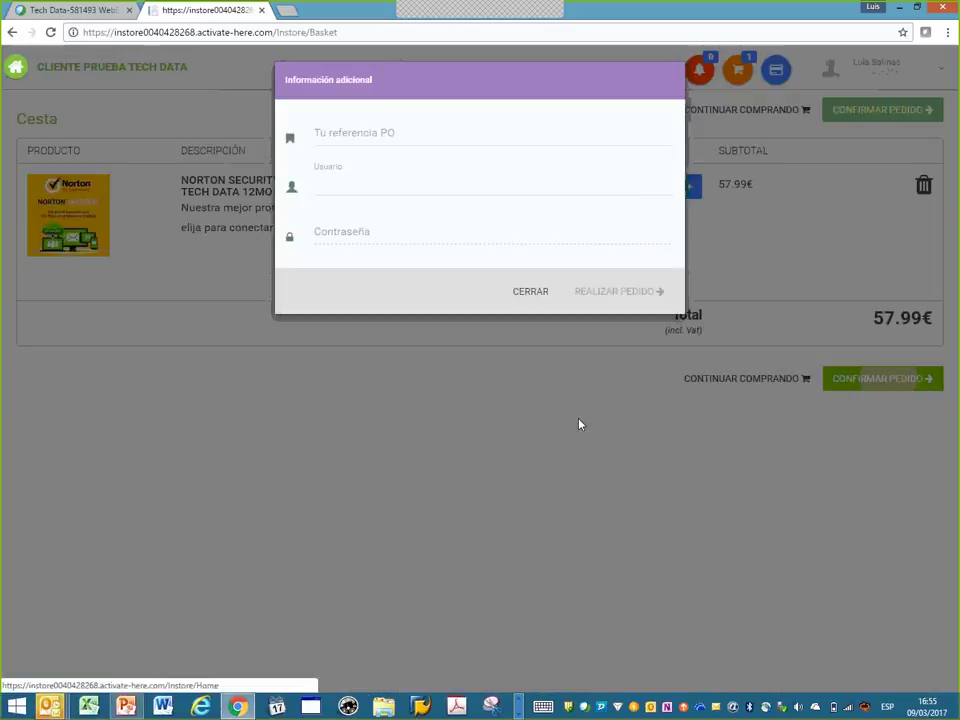
pyautogui.click(325, 135)
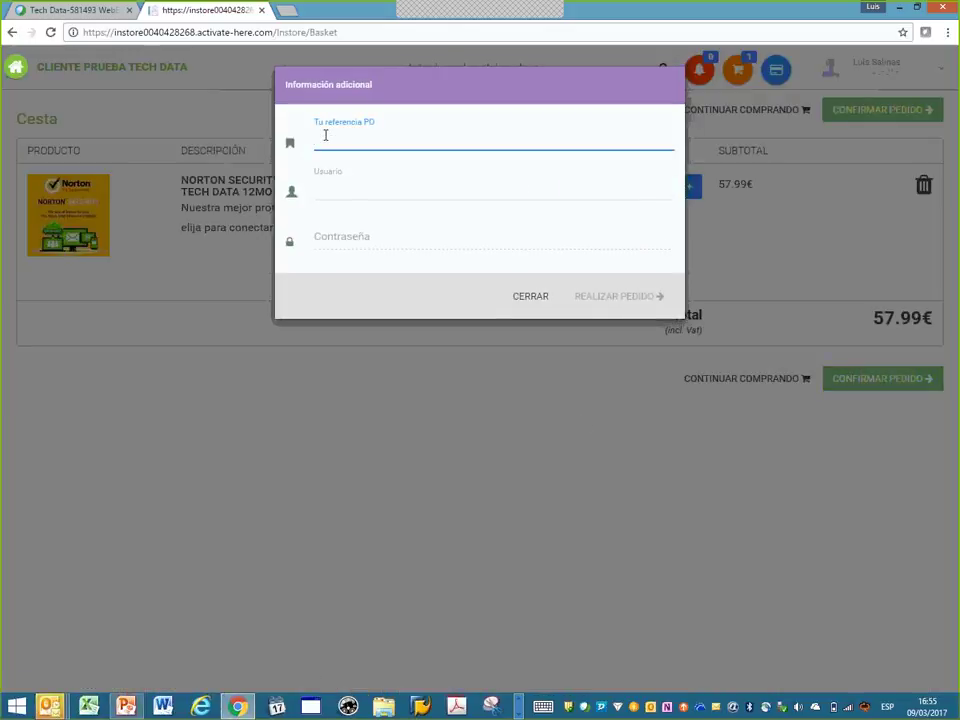
pyautogui.write('test')
pyautogui.click(330, 190)
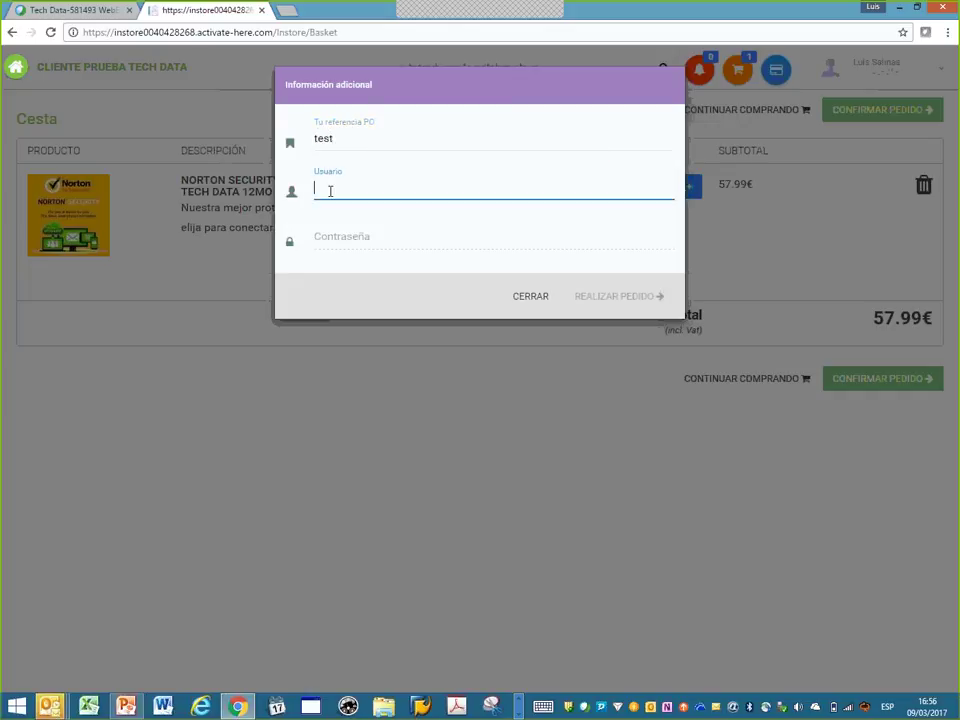
pyautogui.click(329, 240)
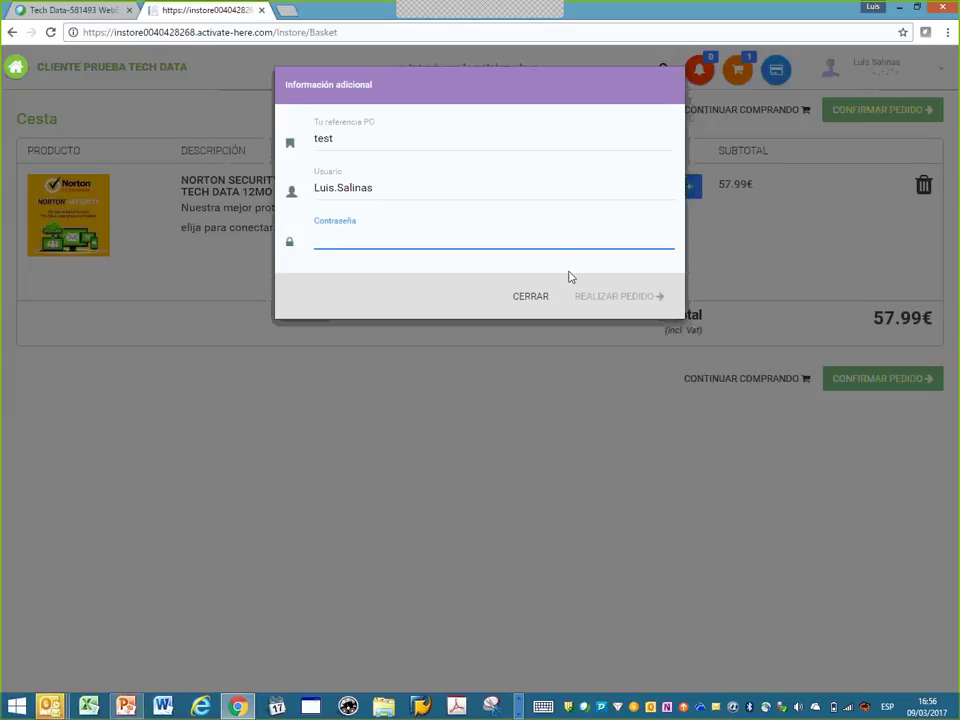
pyautogui.click(532, 299)
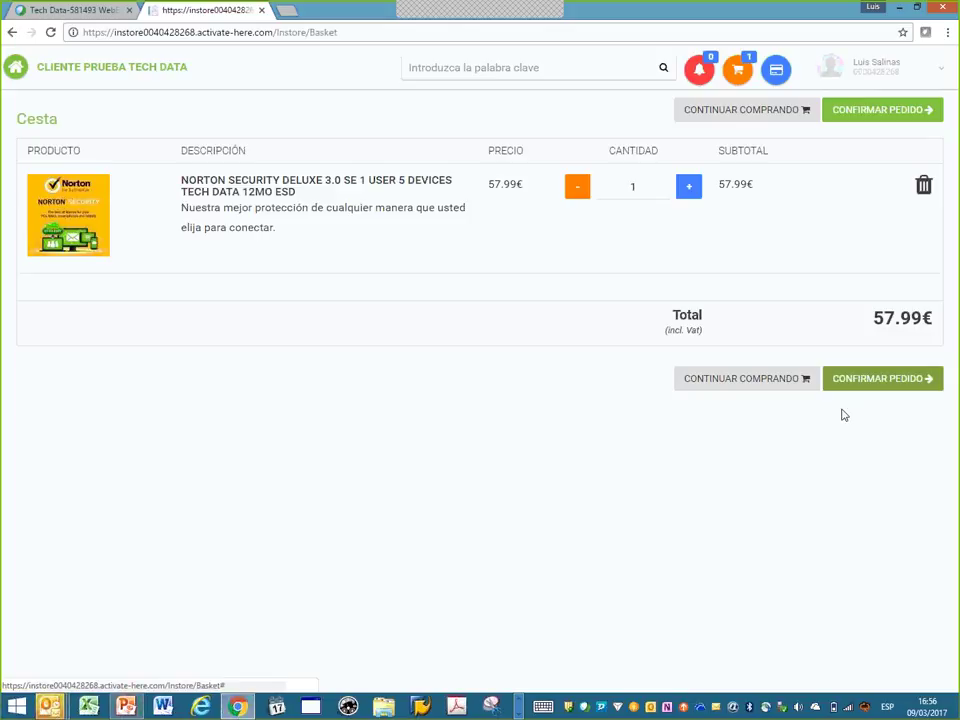
pyautogui.click(899, 384)
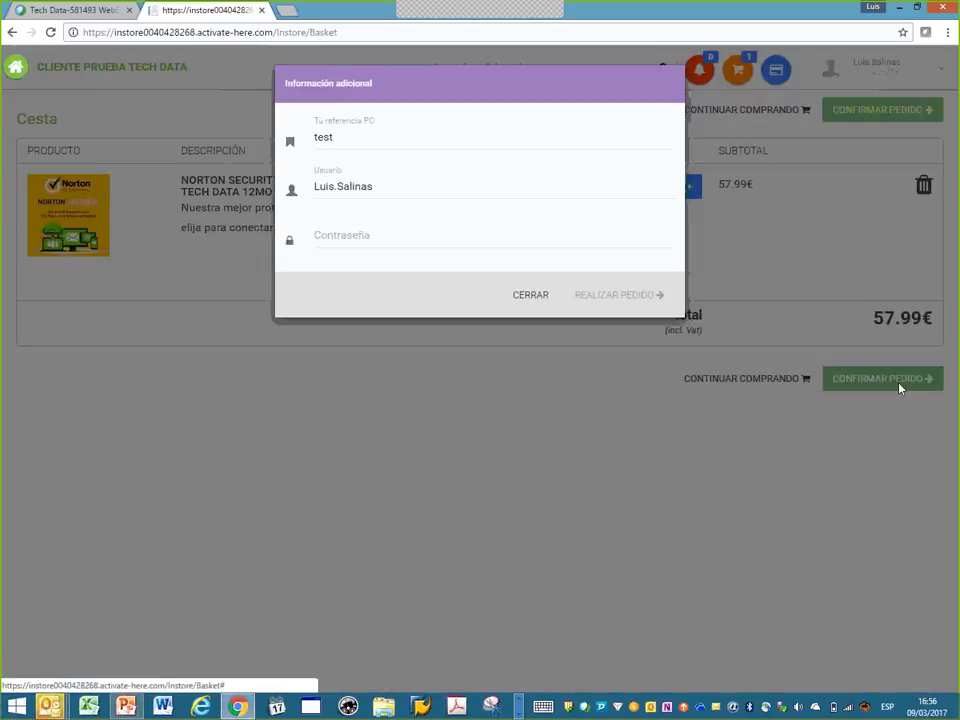
pyautogui.click(530, 295)
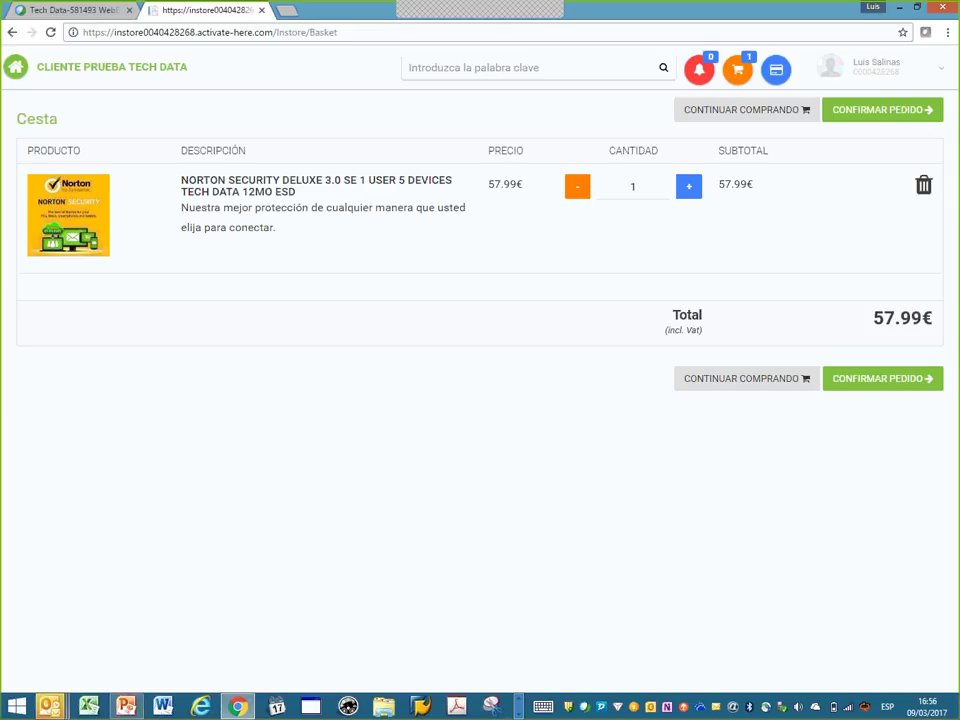
pyautogui.click(125, 706)
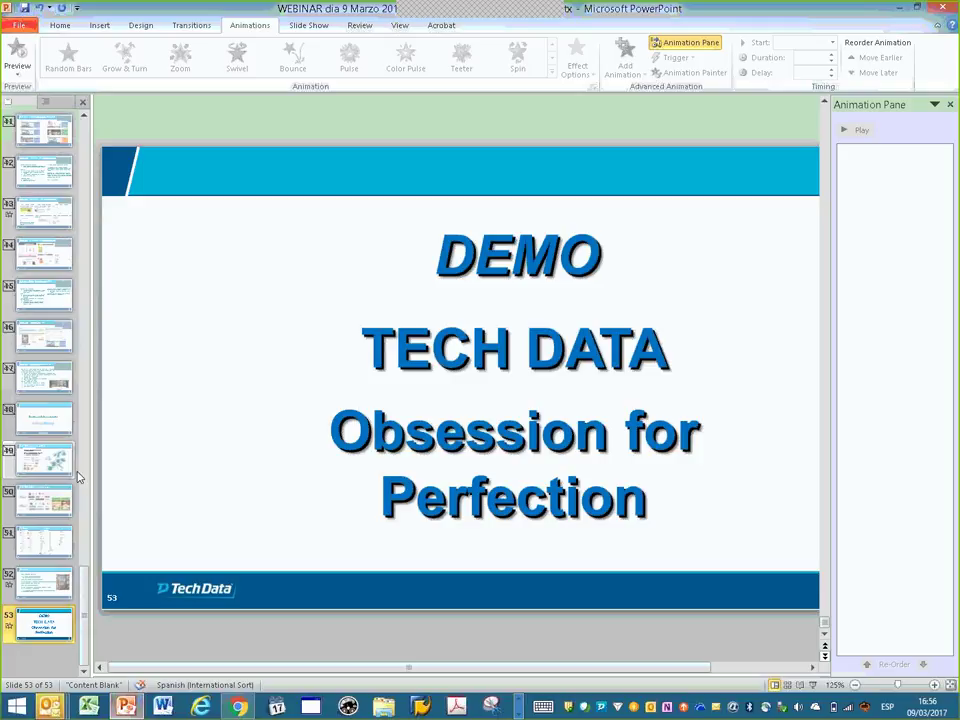
pyautogui.scroll(10, 56, 320)
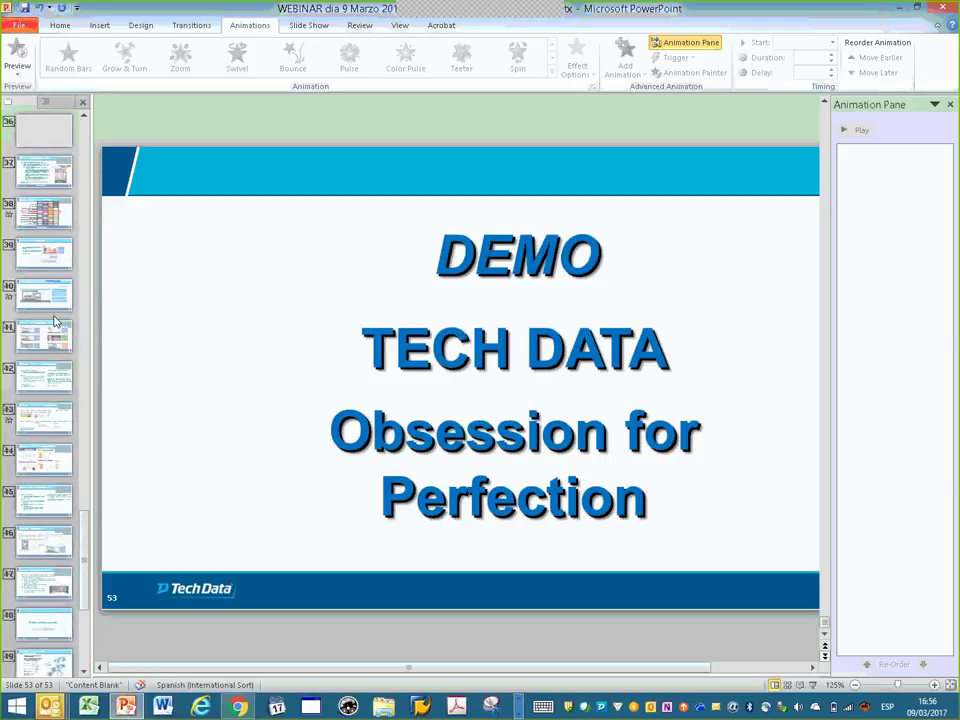
pyautogui.scroll(4, 56, 320)
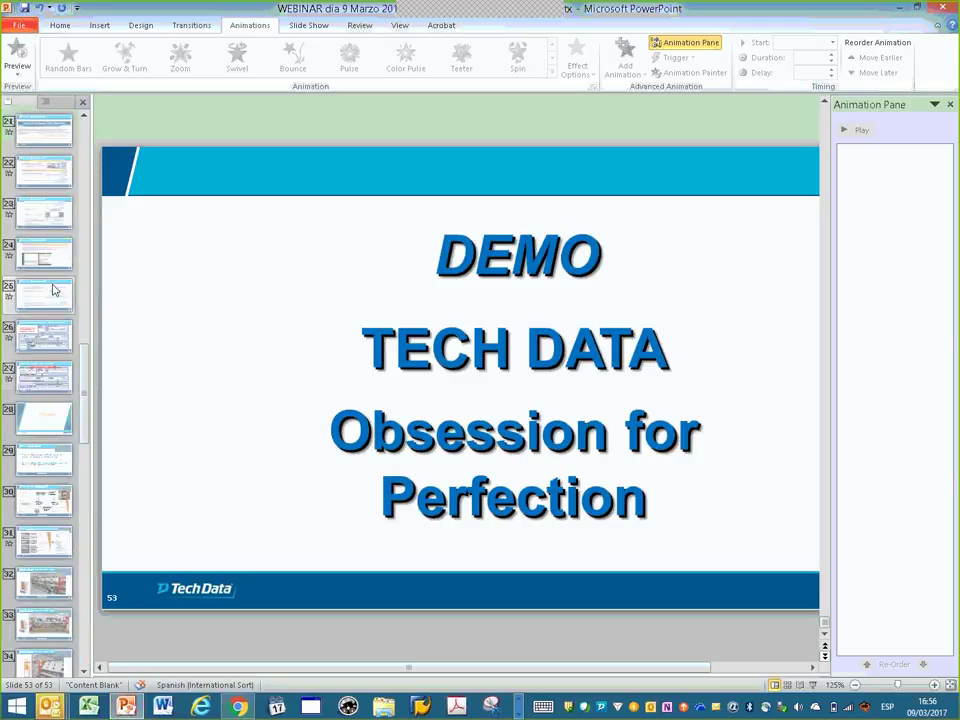
pyautogui.scroll(4, 56, 280)
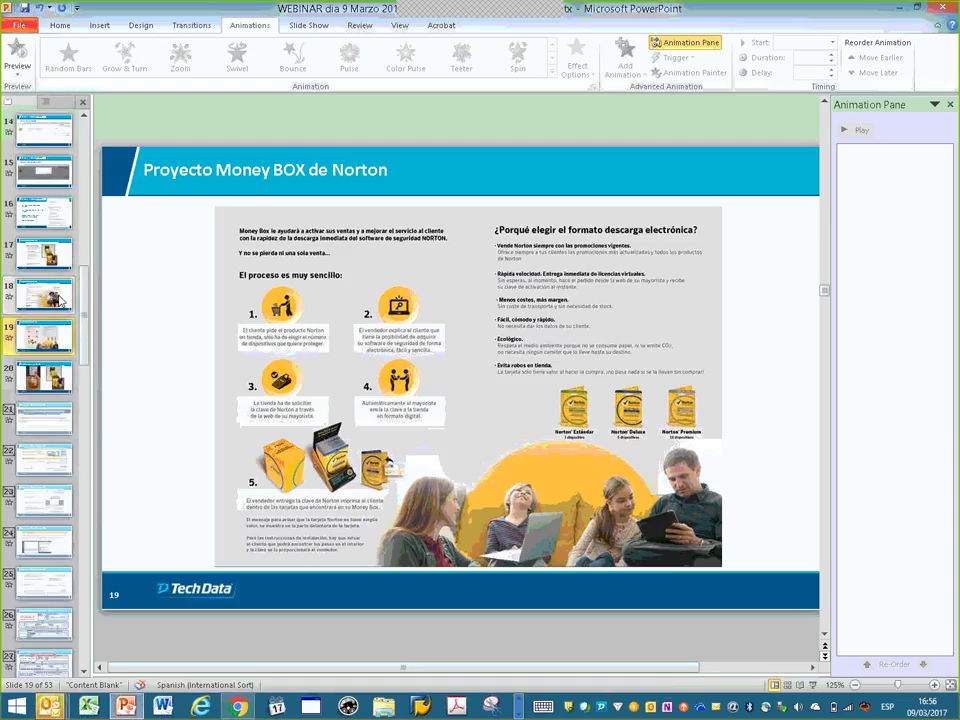
pyautogui.scroll(1, 58, 290)
pyautogui.click(48, 262)
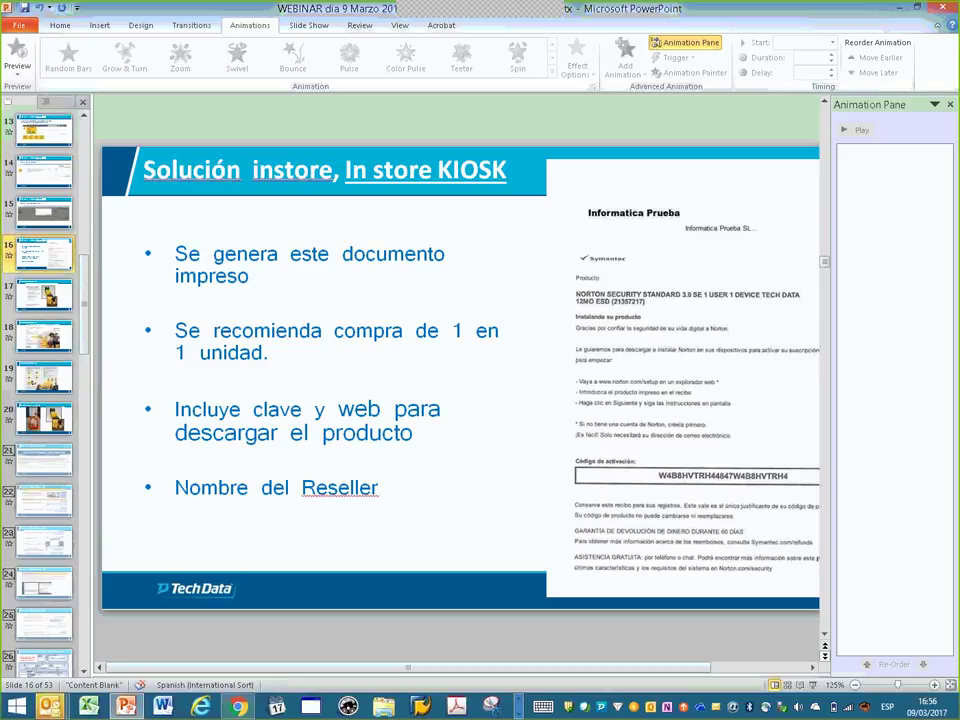
pyautogui.click(950, 104)
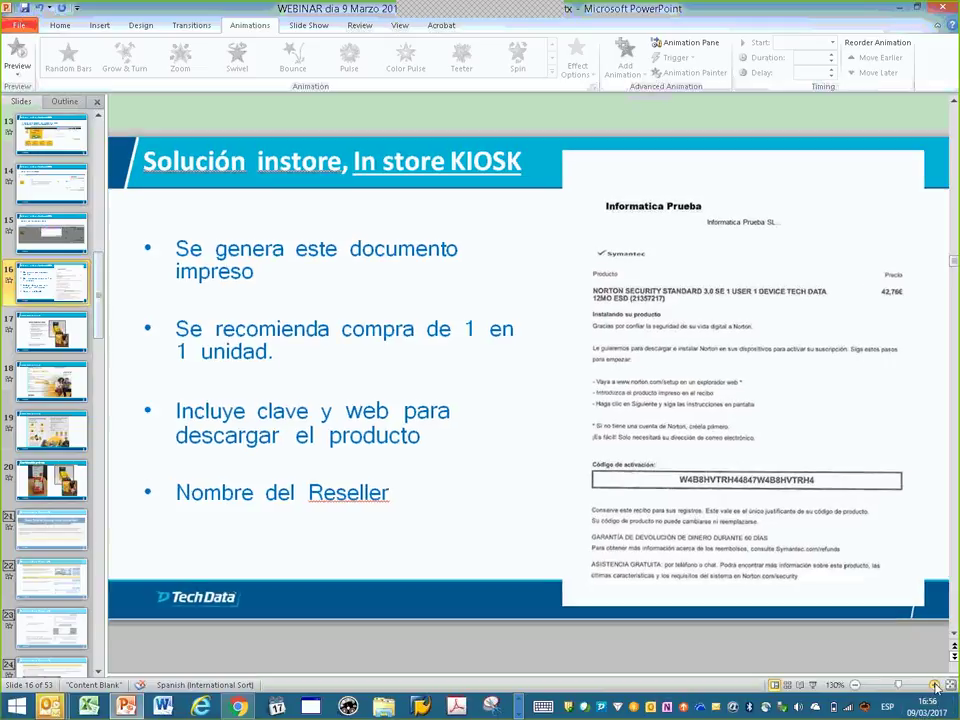
pyautogui.keyDown('ctrl'); pyautogui.scroll(4, 838, 660); pyautogui.keyUp('ctrl')
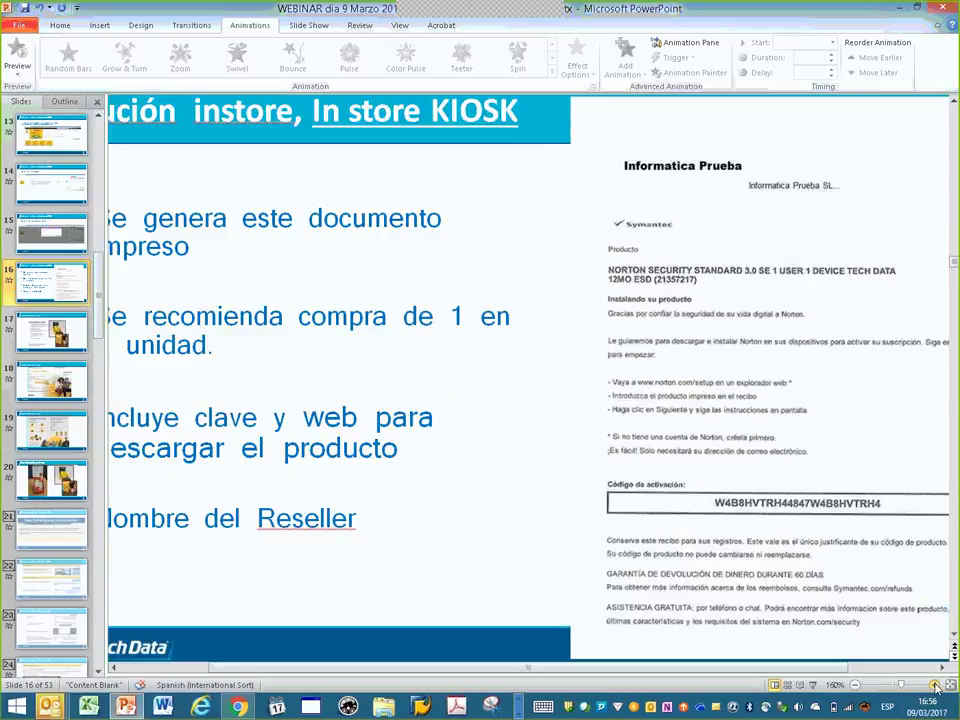
pyautogui.click(838, 667)
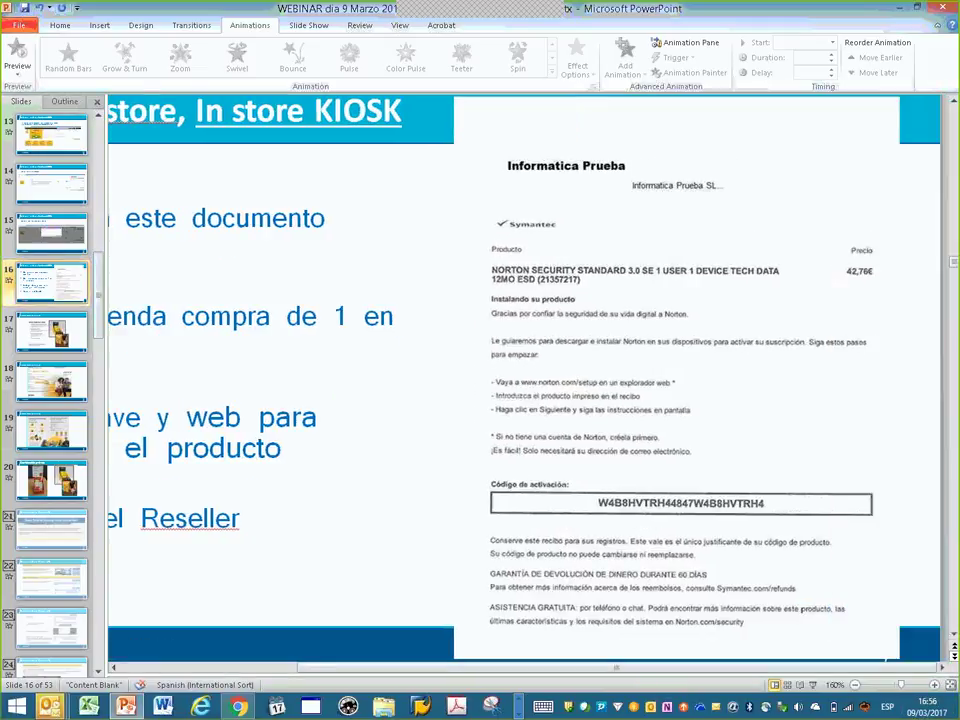
pyautogui.scroll(-1, 553, 161)
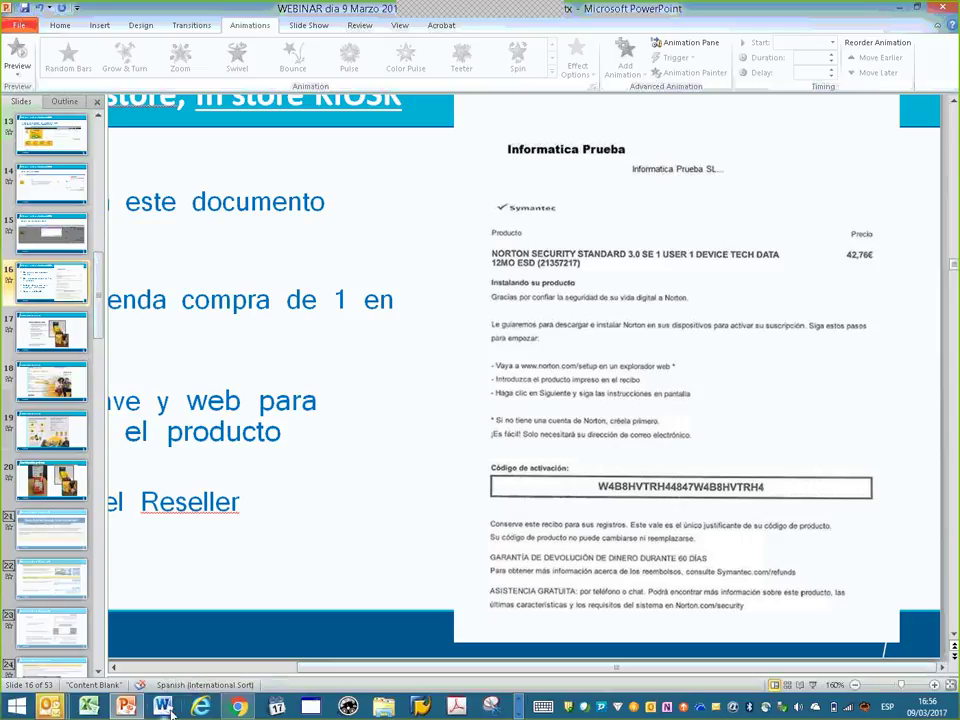
pyautogui.click(241, 707)
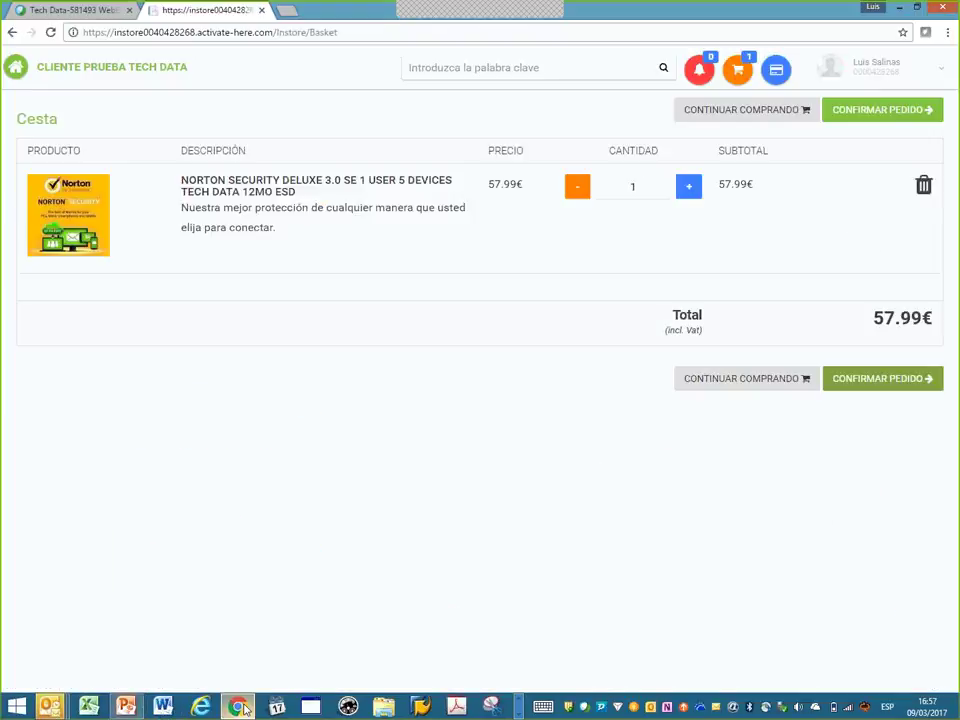